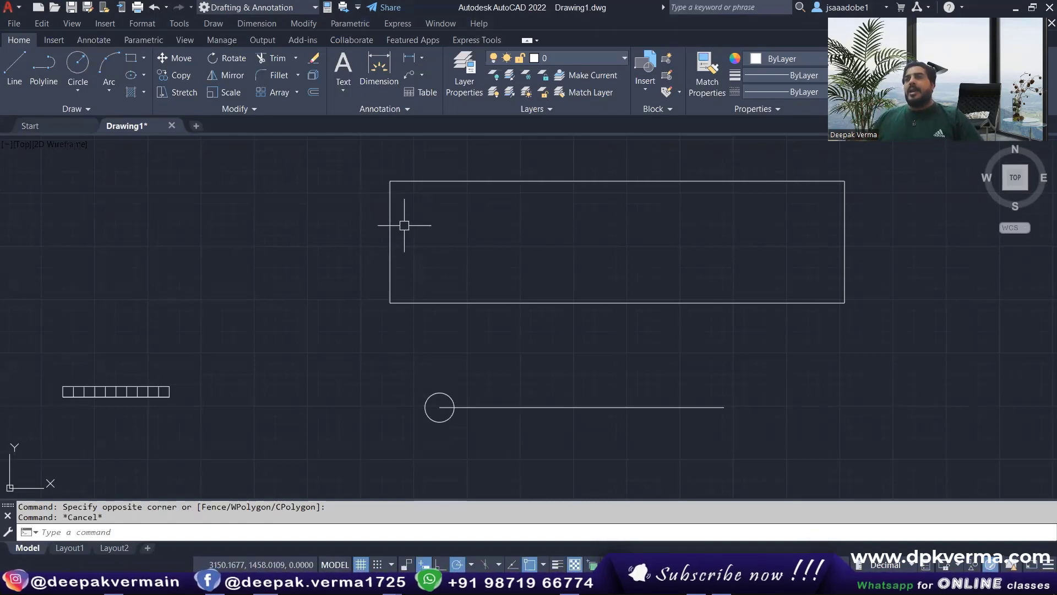
Pan the drawing so the empty area below the existing shapes fills the view.
mouse_move(408, 230)
middle_down()
mouse_move(380, 220)
mouse_move(394, 288)
mouse_move(390, 342)
middle_up()
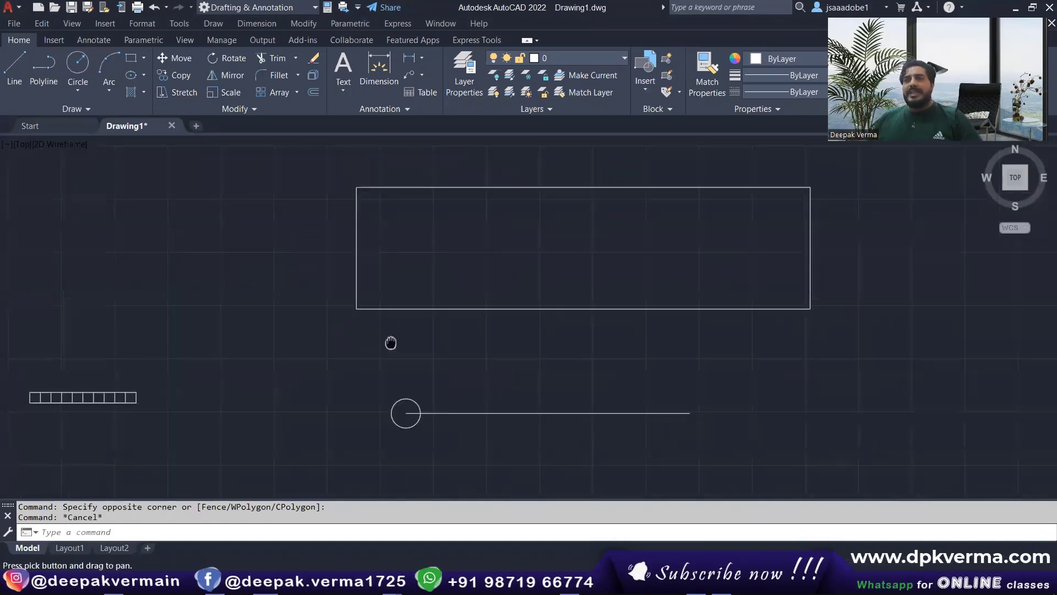
middle_drag(407, 395, 429, 346)
text(C)
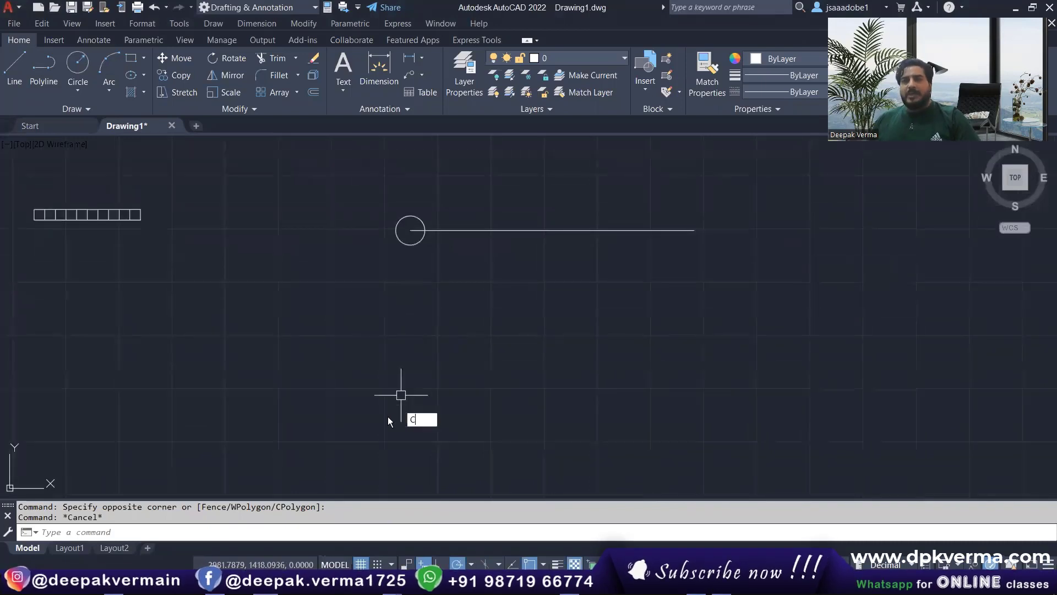
Draw a new circle in the empty space below the circle-and-line.
key(Return)
click(406, 378)
scroll(432, 392, up, 1)
scroll(433, 392, up, 1)
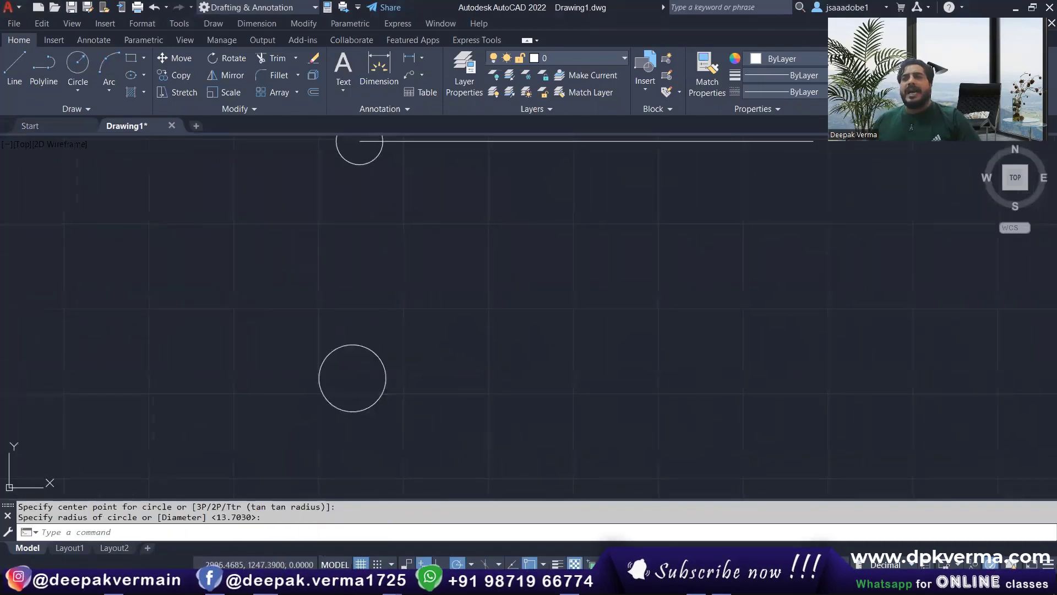
middle_drag(370, 375, 295, 343)
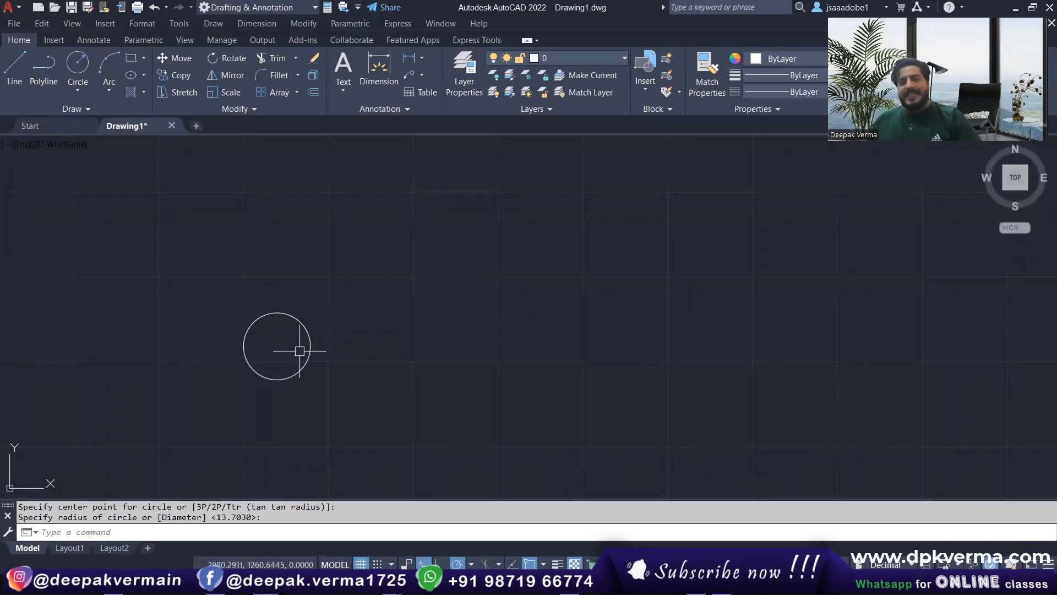
Copy the circle five times from its centre into a horizontal row to the right.
text(Co)
key(Return)
click(299, 374)
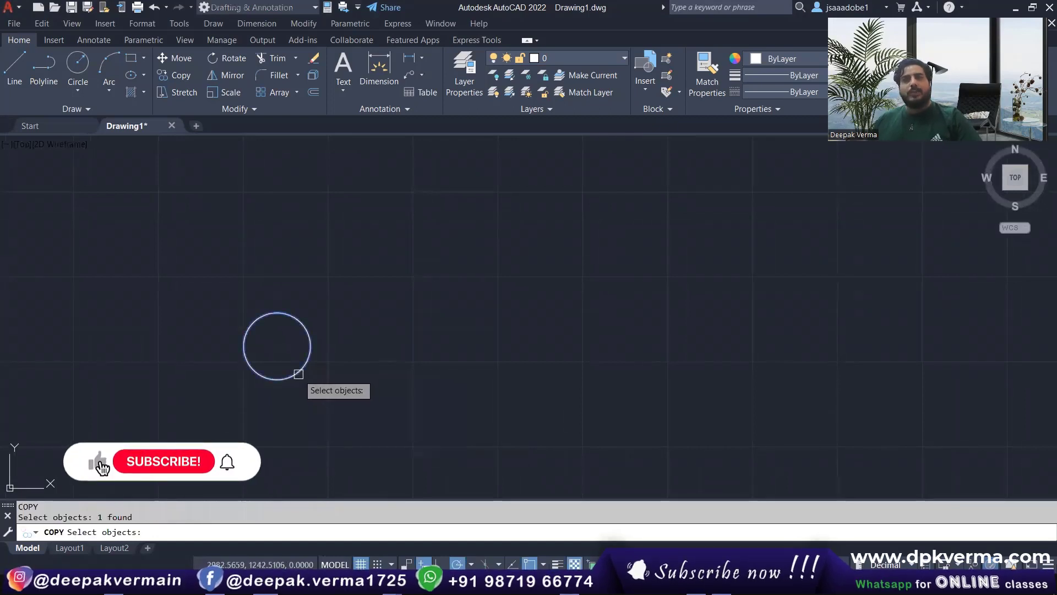
key(Return)
click(277, 346)
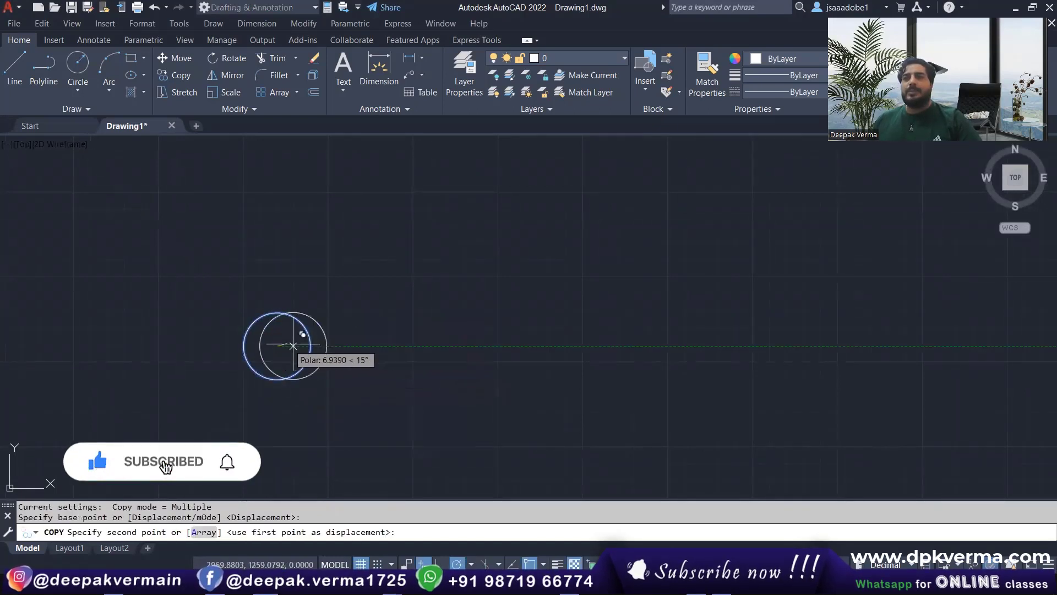
click(396, 346)
click(508, 346)
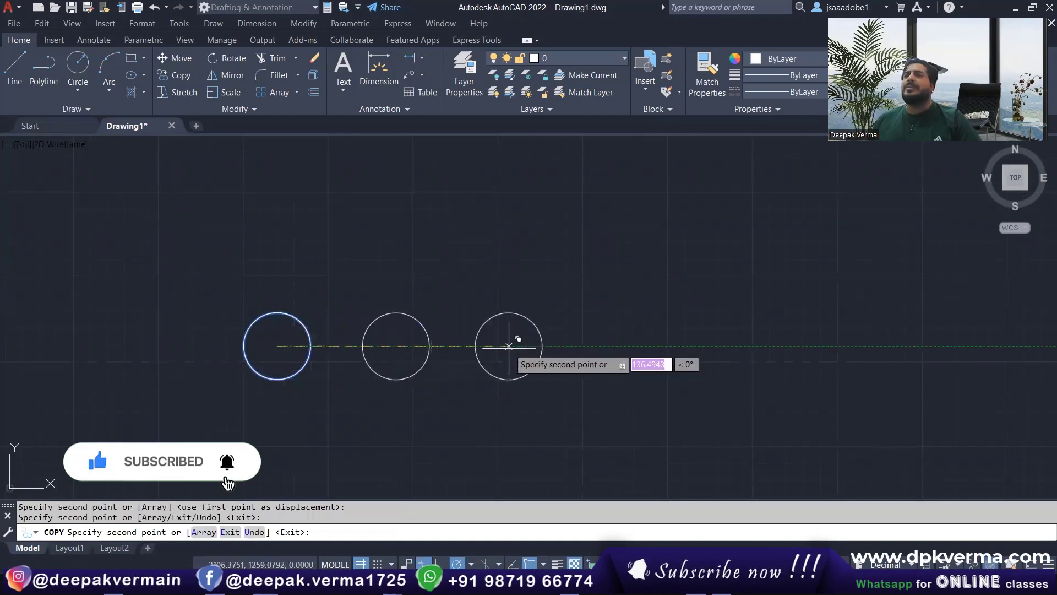
click(630, 345)
middle_drag(718, 339, 620, 325)
click(720, 332)
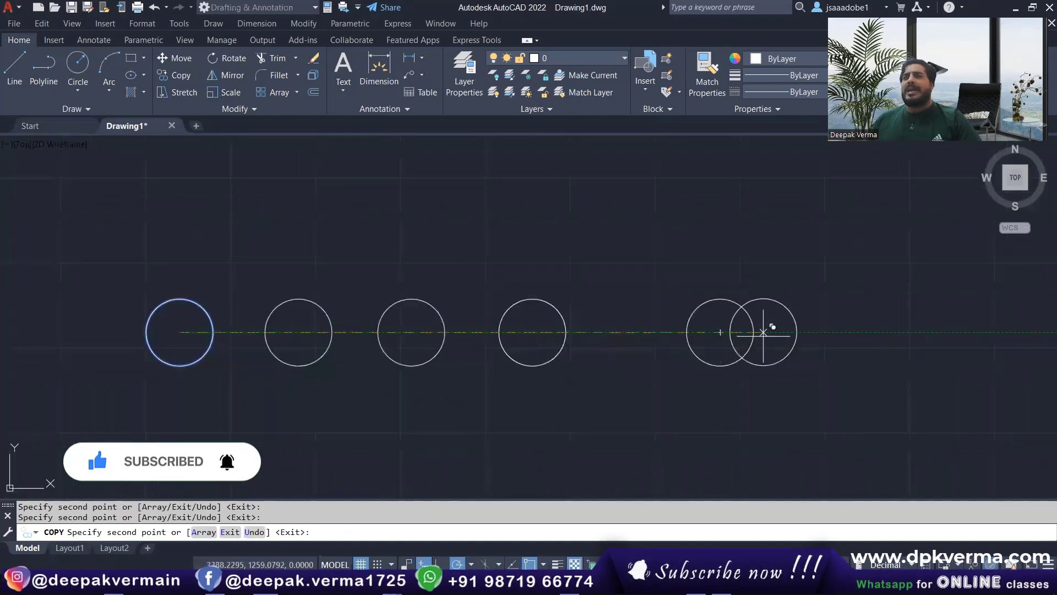
click(835, 332)
key(Escape)
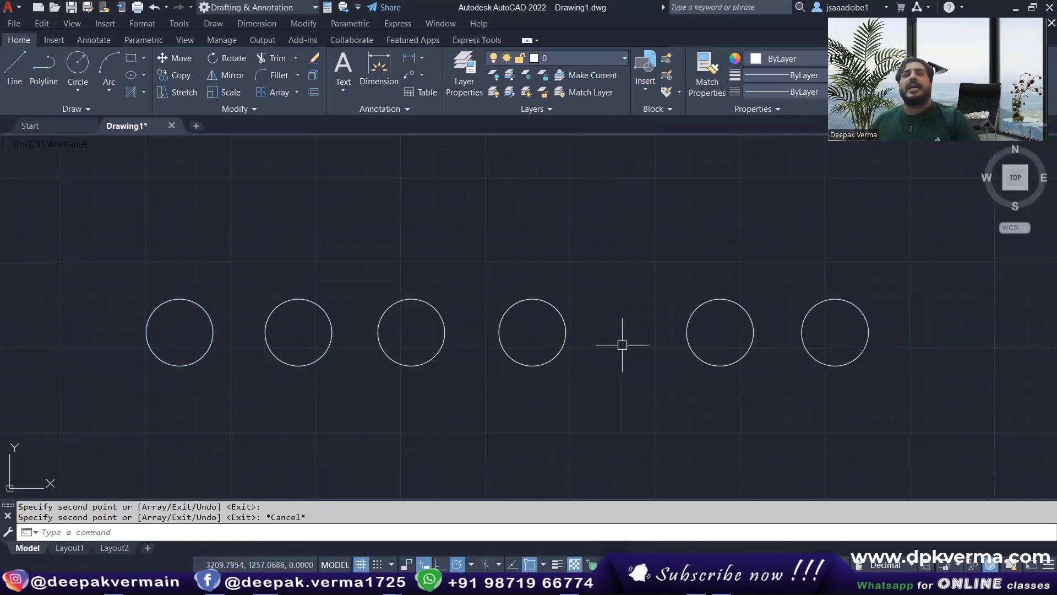
scroll(405, 345, down, 2)
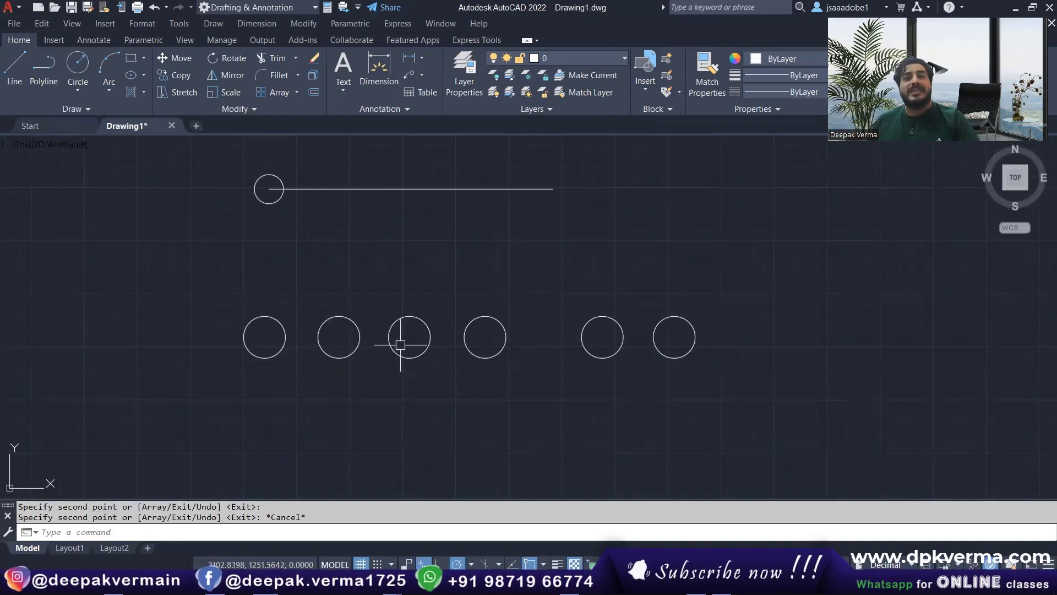
Crossing-select the five copied circles and erase them with E.
click(744, 327)
click(344, 388)
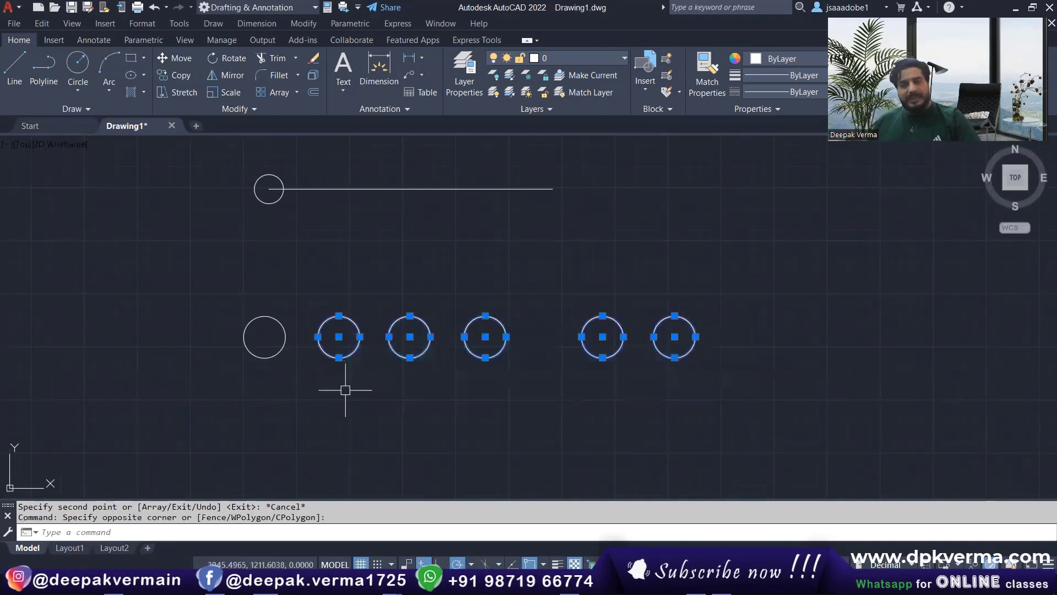
text(E)
key(Return)
Copy the remaining circle from its centre base point using the Array option.
middle_drag(266, 358, 354, 401)
scroll(341, 404, up, 2)
text(CO)
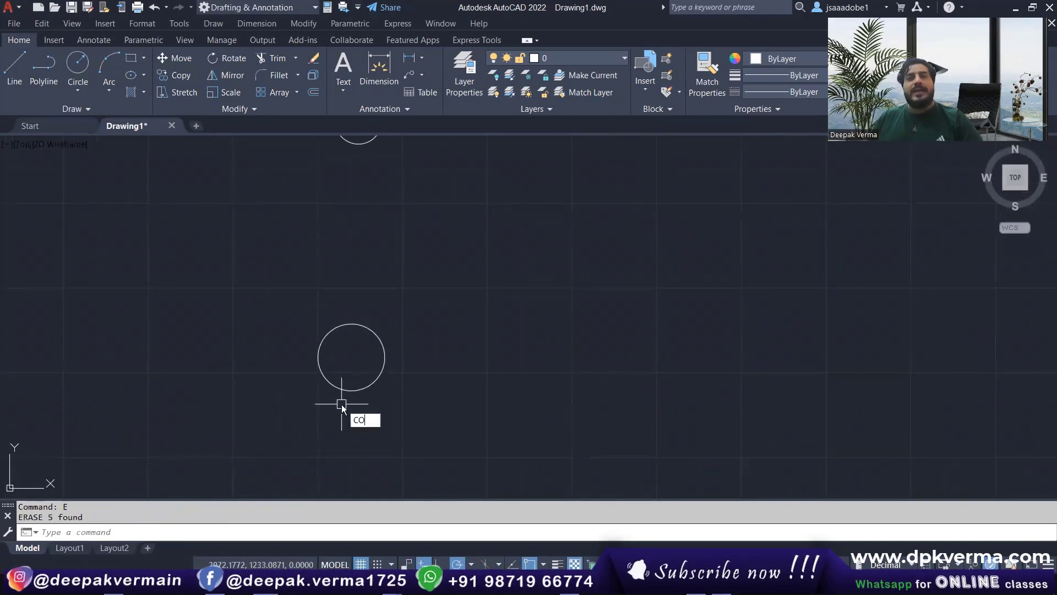
key(Return)
click(347, 391)
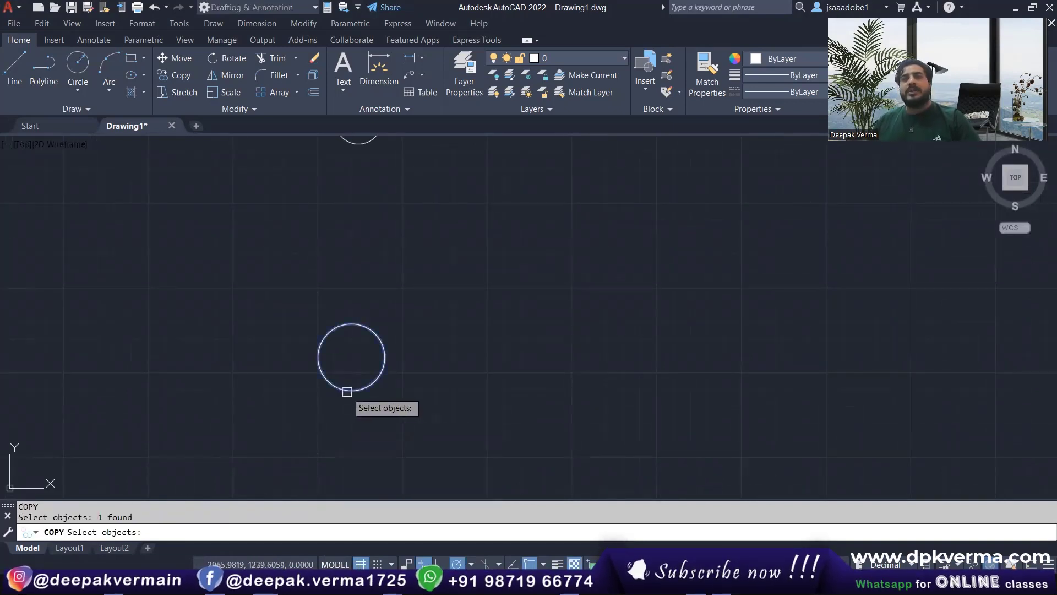
key(Return)
middle_drag(364, 436, 358, 420)
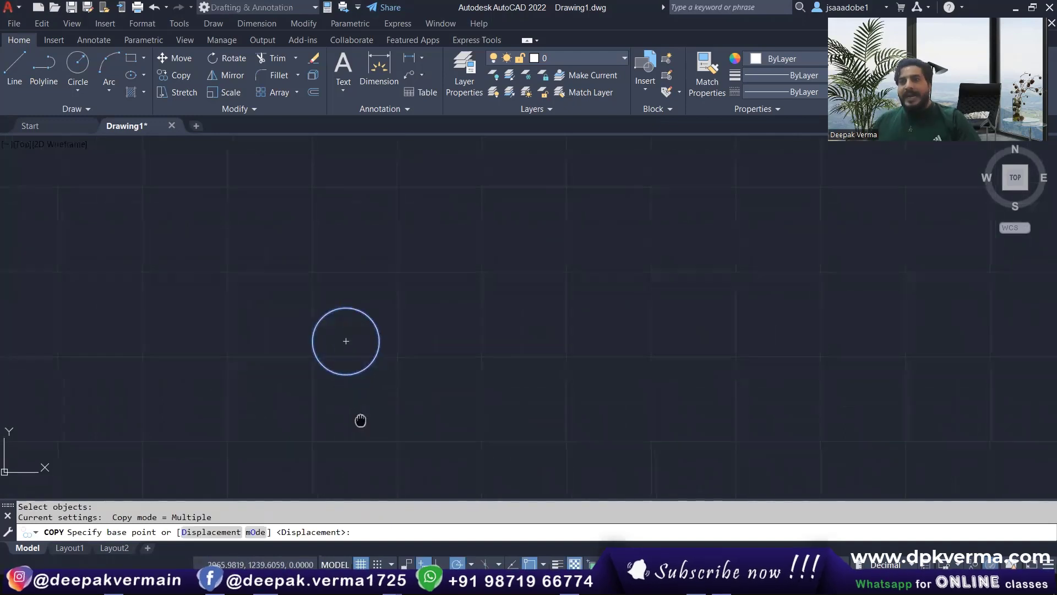
click(345, 340)
middle_drag(345, 337, 306, 323)
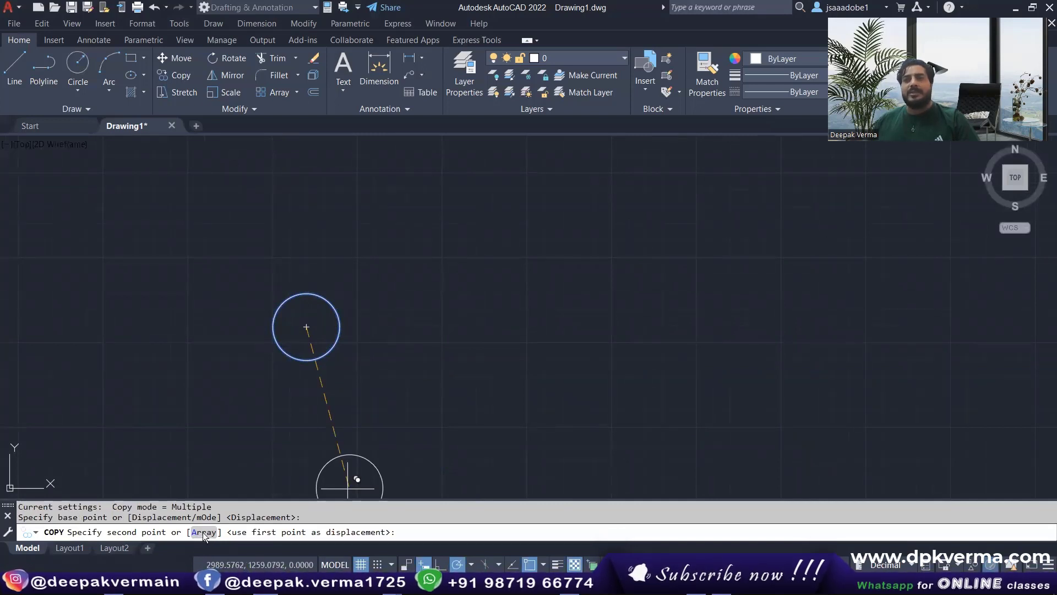
click(203, 532)
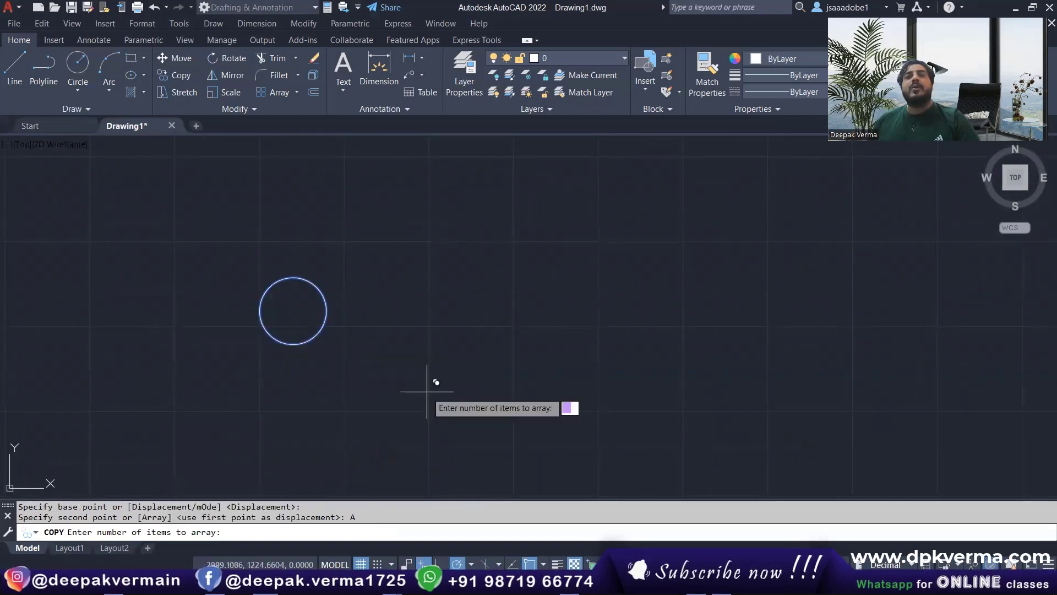
Make the arrayed copy 10 circles spaced 50 units apart to the right.
text(10)
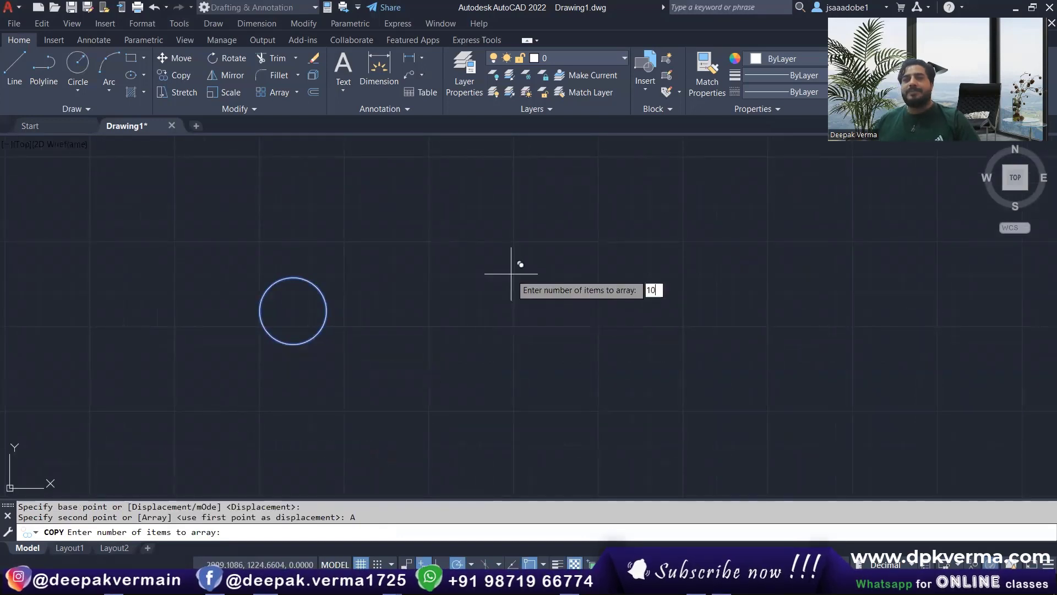
key(Return)
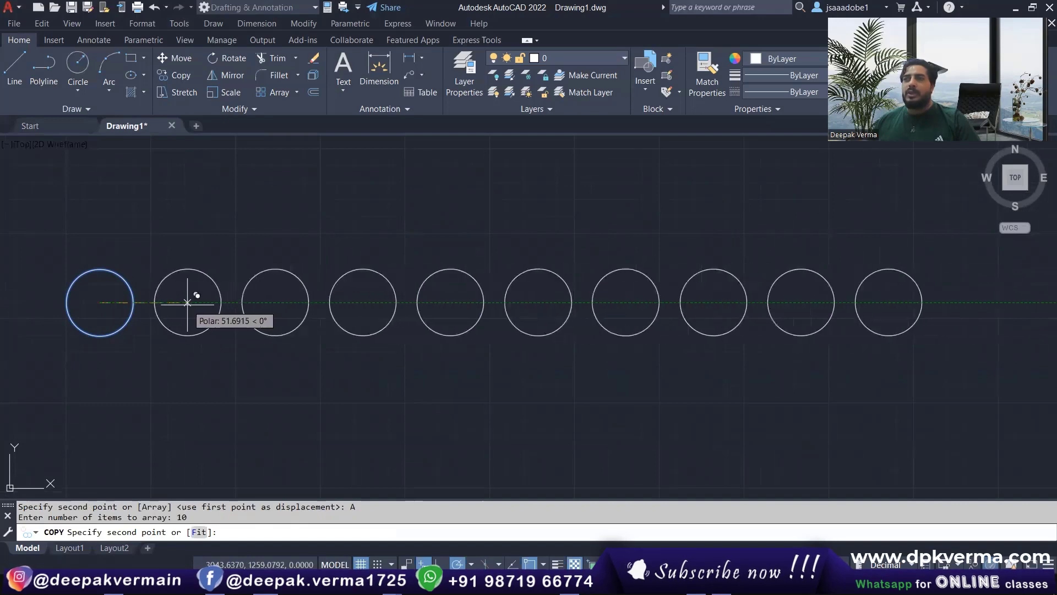
scroll(204, 301, down, 2)
scroll(201, 302, down, 1)
middle_drag(201, 302, 250, 286)
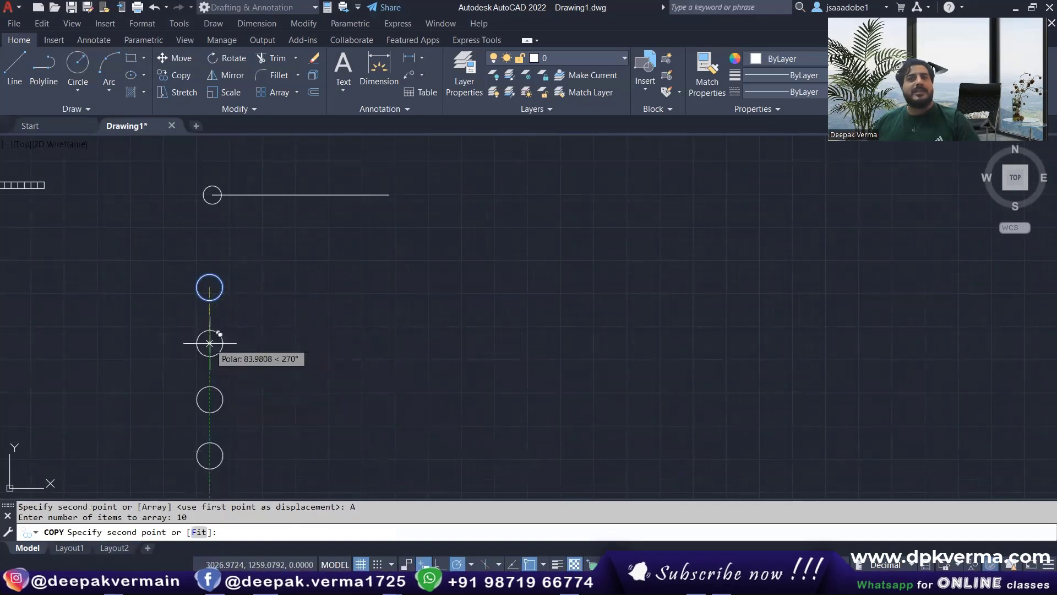
scroll(245, 285, up, 2)
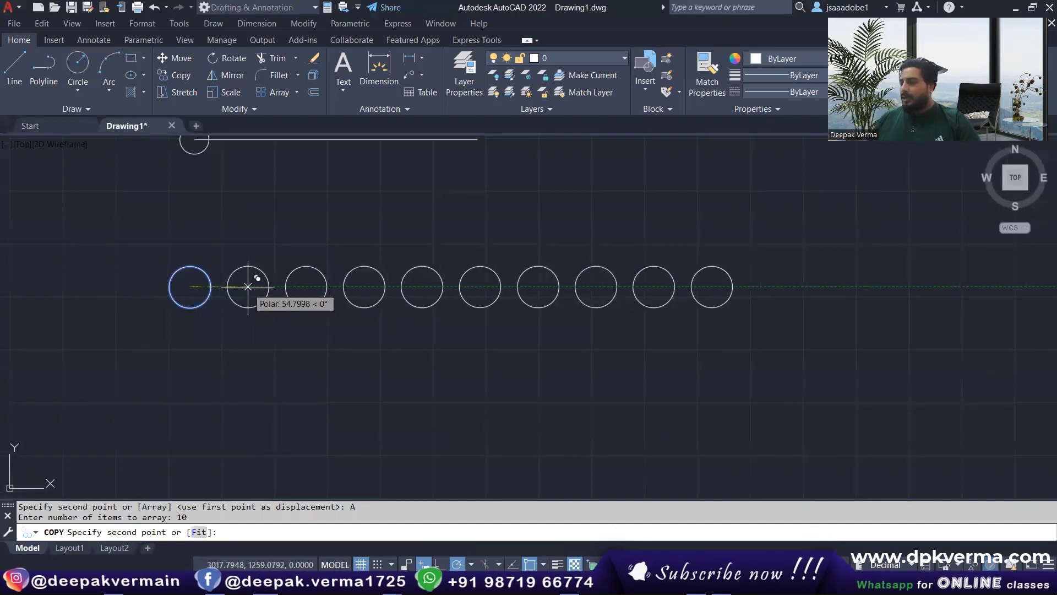
text(50)
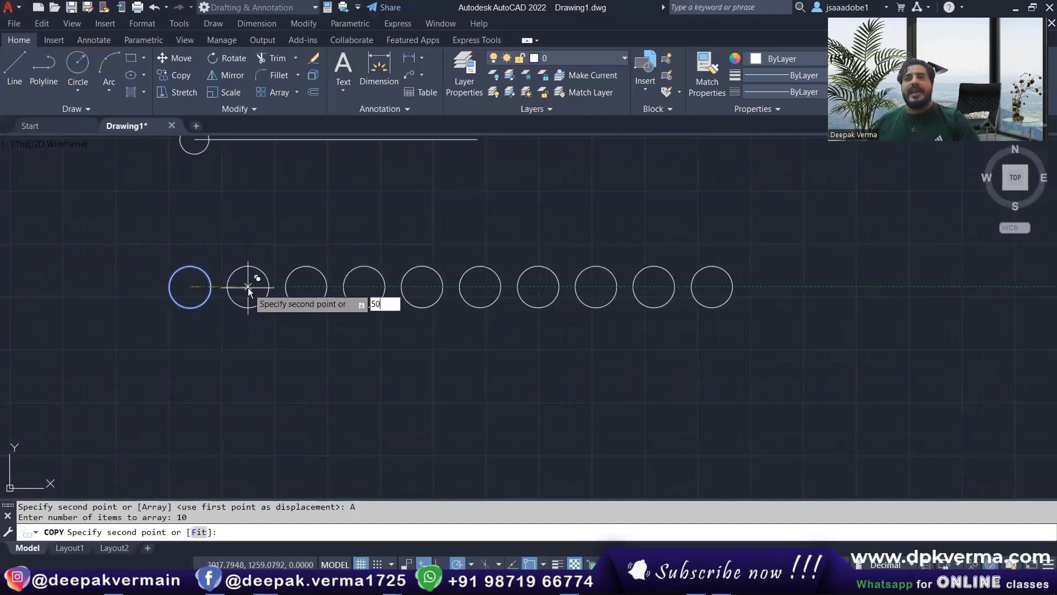
key(Return)
key(Escape)
Start a linear dimension with DIMLINEAR to check the circle spacing.
scroll(212, 283, up, 4)
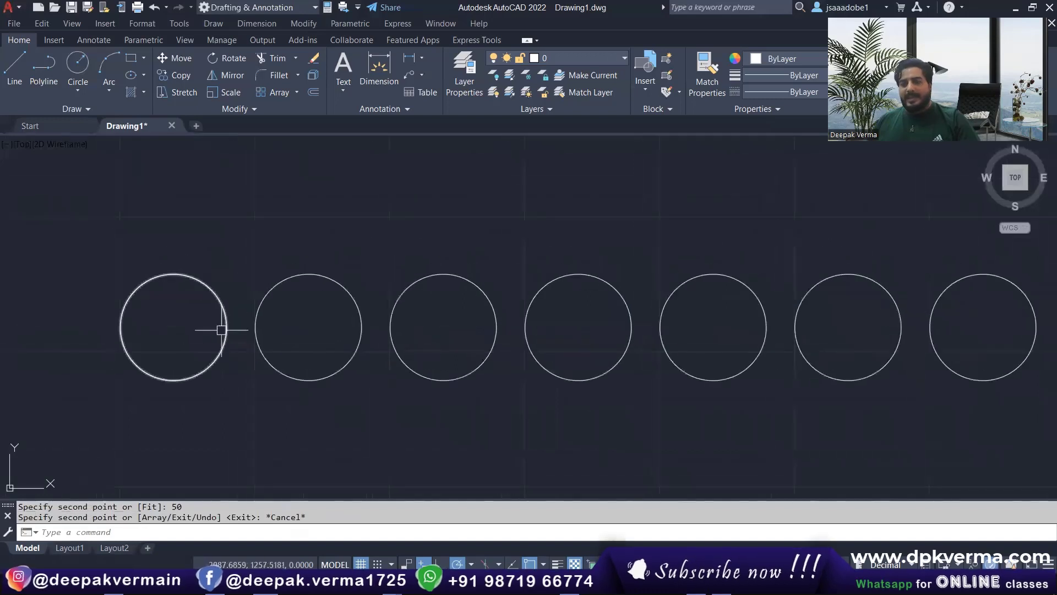
text(i)
key(Return)
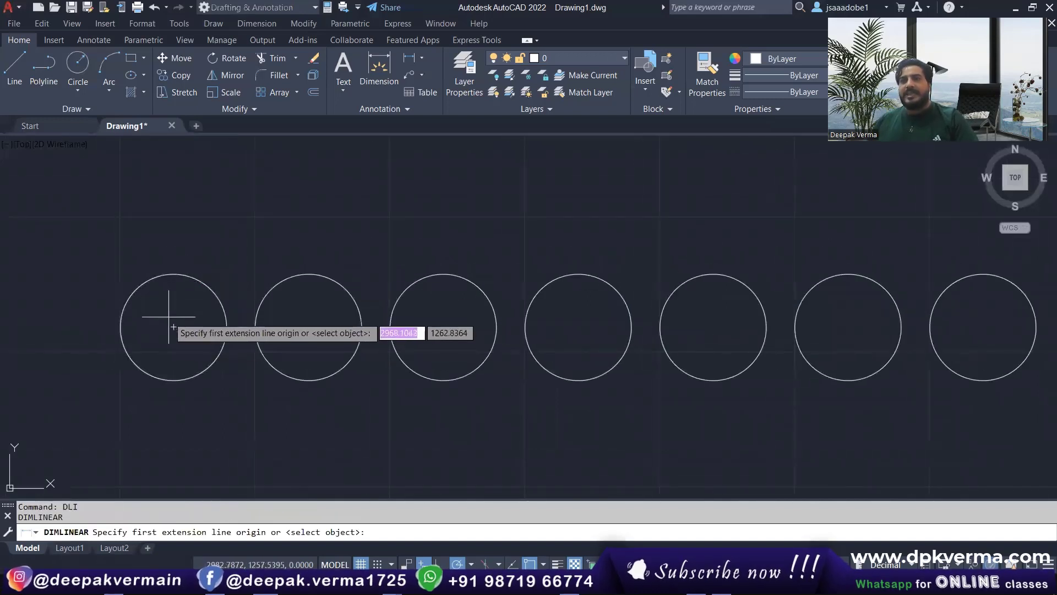
Place two 50 linear dimensions between the first three circle centres.
click(173, 326)
click(308, 327)
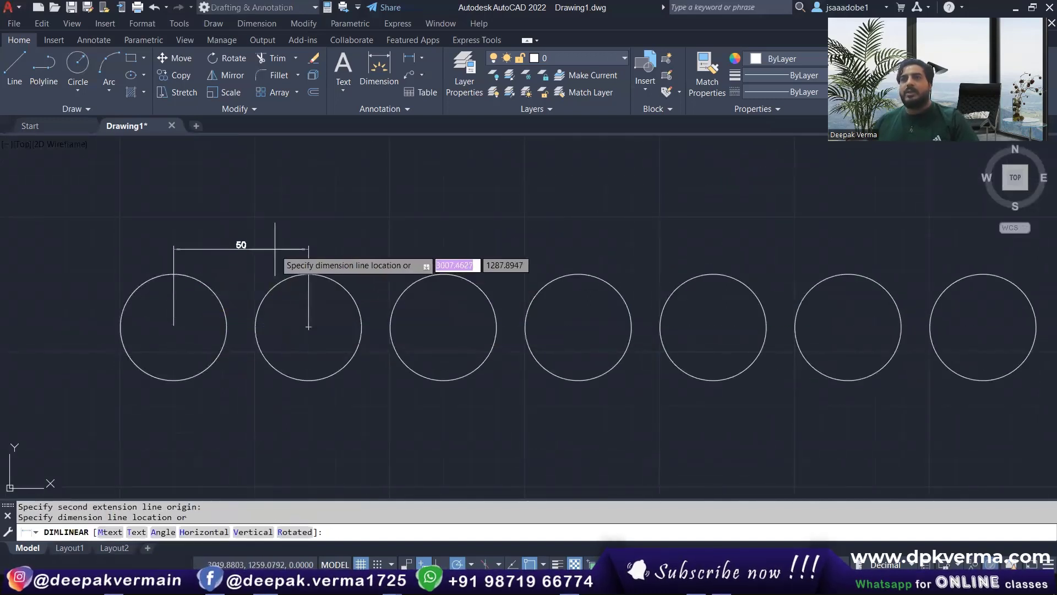
click(300, 248)
scroll(246, 253, up, 2)
key(Return)
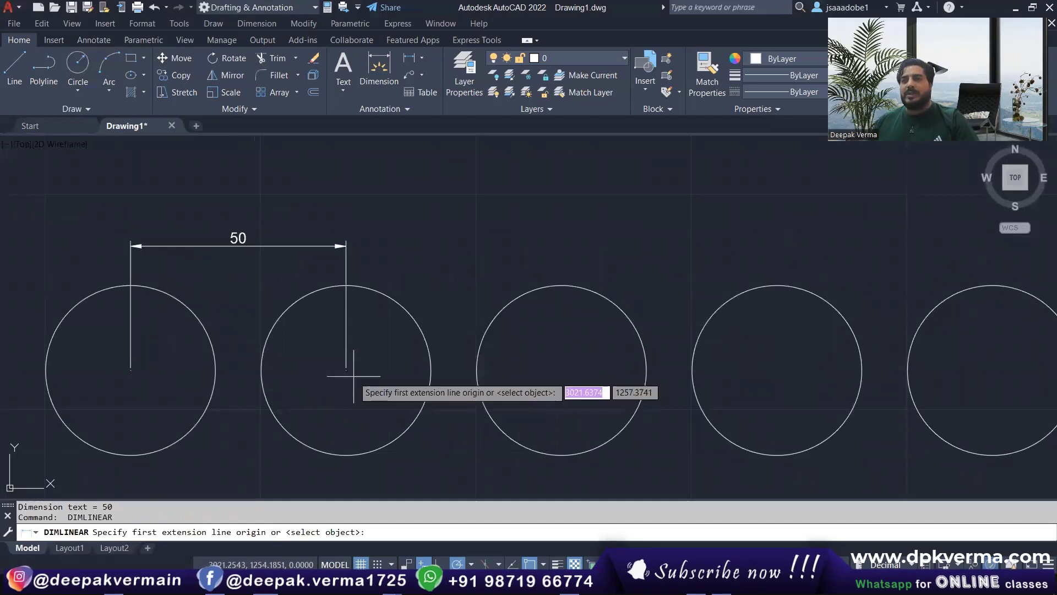
click(346, 370)
click(562, 370)
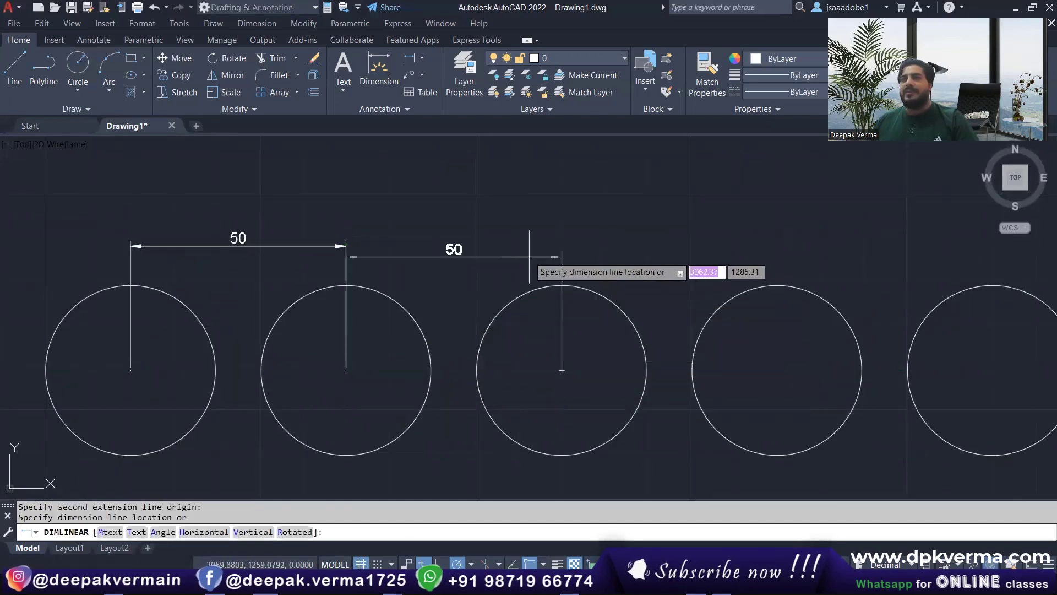
click(348, 247)
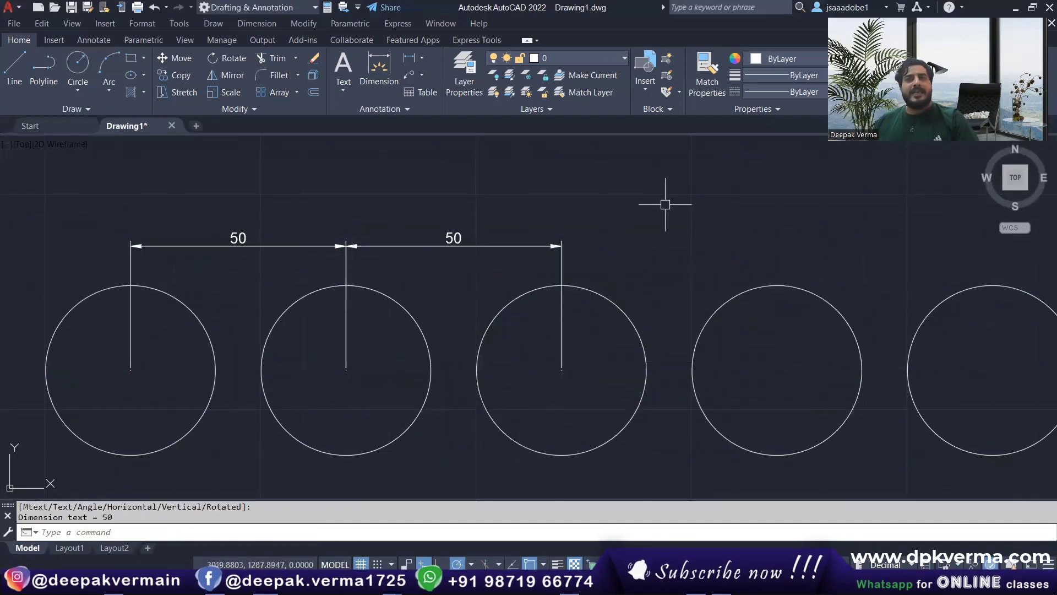
click(664, 207)
Window-select and erase both 50 dimensions, then reframe the circle and line.
click(118, 255)
text(e)
key(Return)
scroll(326, 334, down, 2)
scroll(326, 335, down, 2)
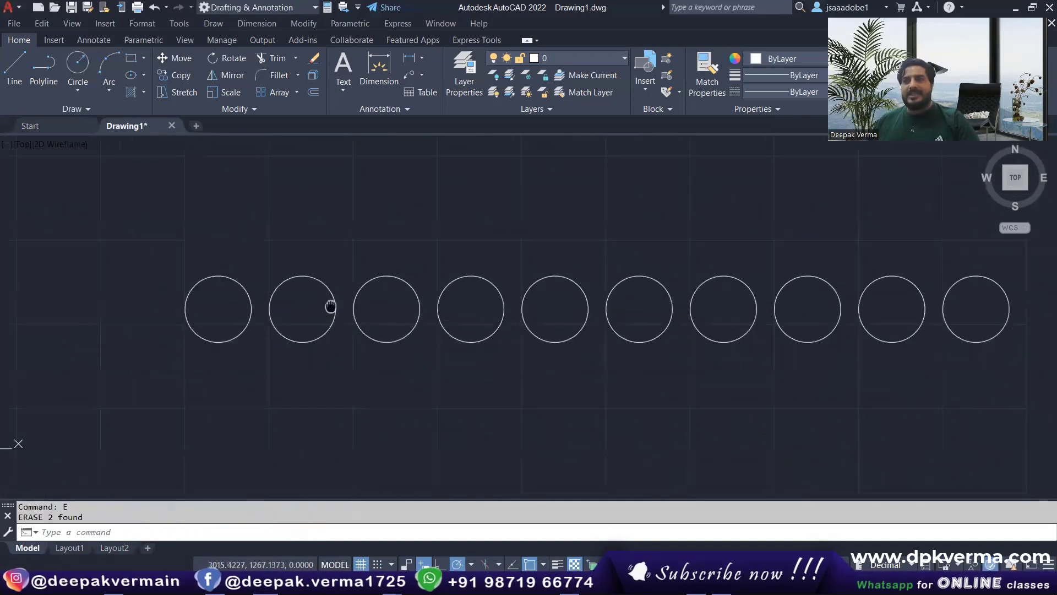
mouse_move(330, 306)
middle_down()
mouse_move(395, 280)
mouse_move(331, 293)
middle_up()
scroll(299, 324, down, 2)
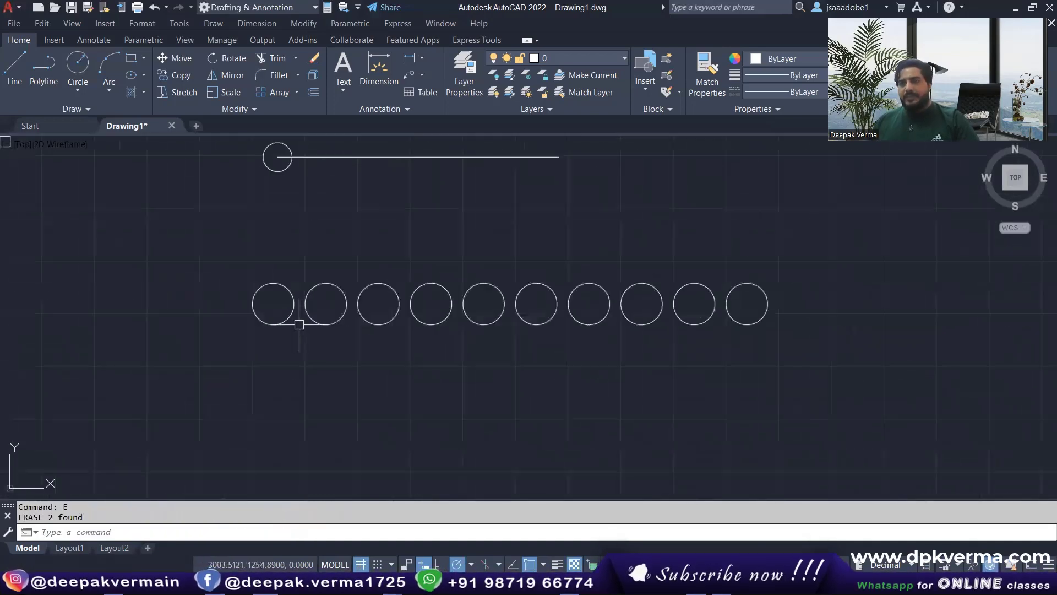
scroll(302, 264, up, 2)
scroll(266, 242, up, 2)
scroll(165, 245, down, 3)
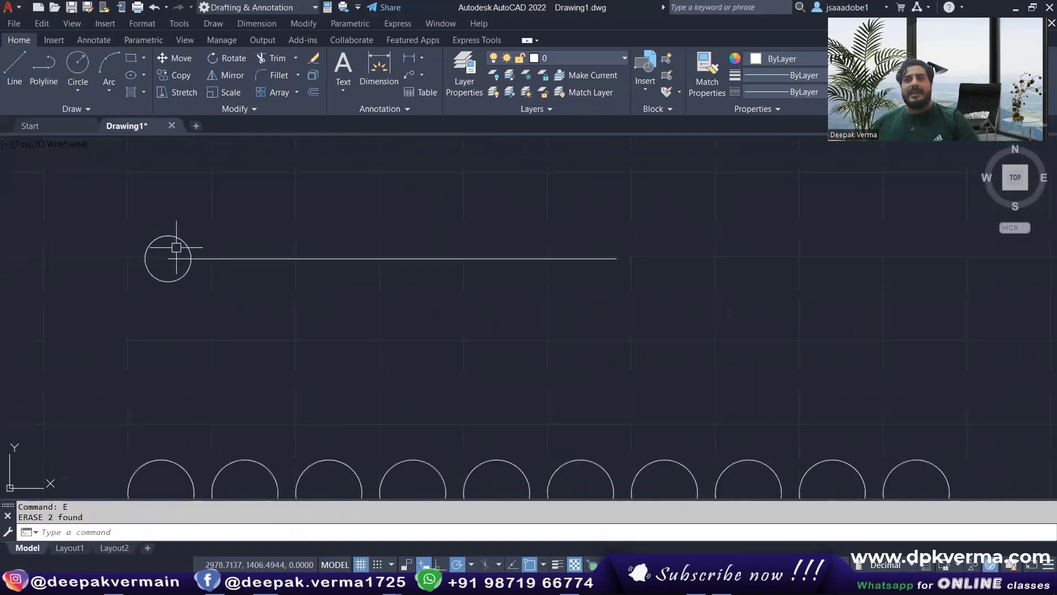
scroll(206, 271, up, 1)
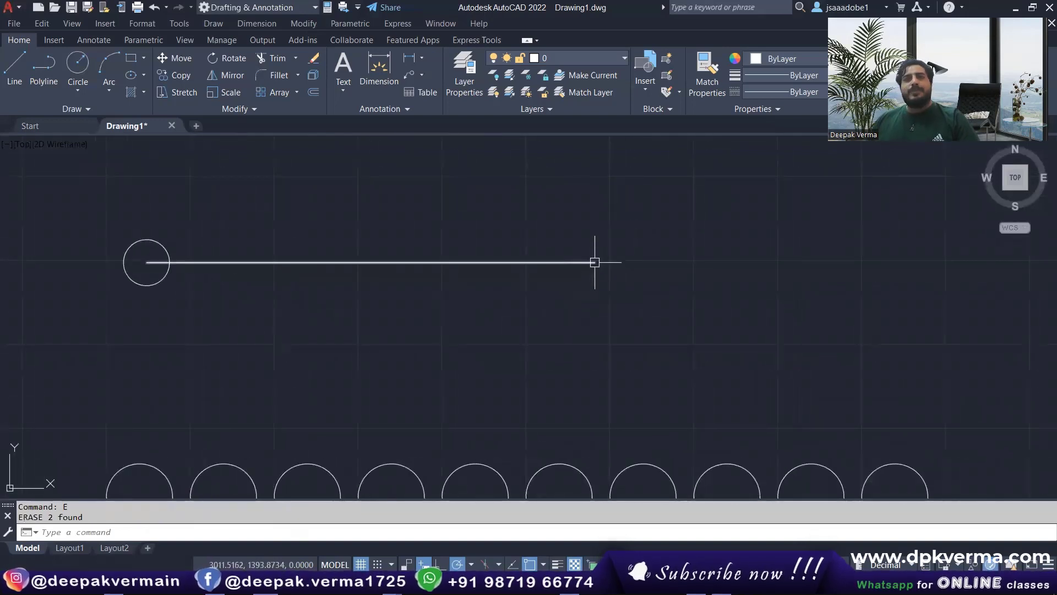
mouse_move(596, 262)
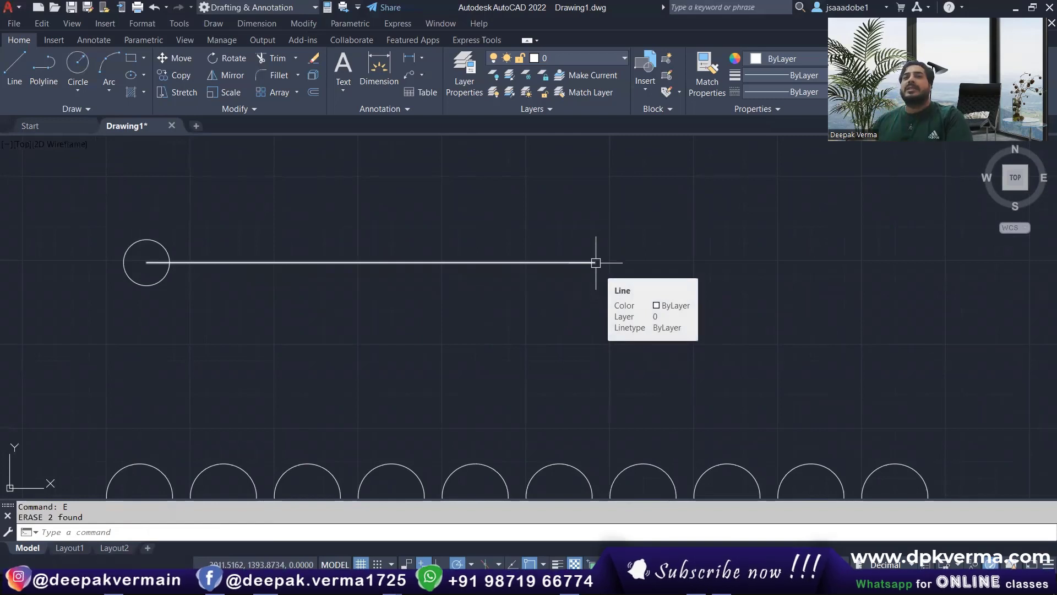
middle_drag(297, 279, 330, 287)
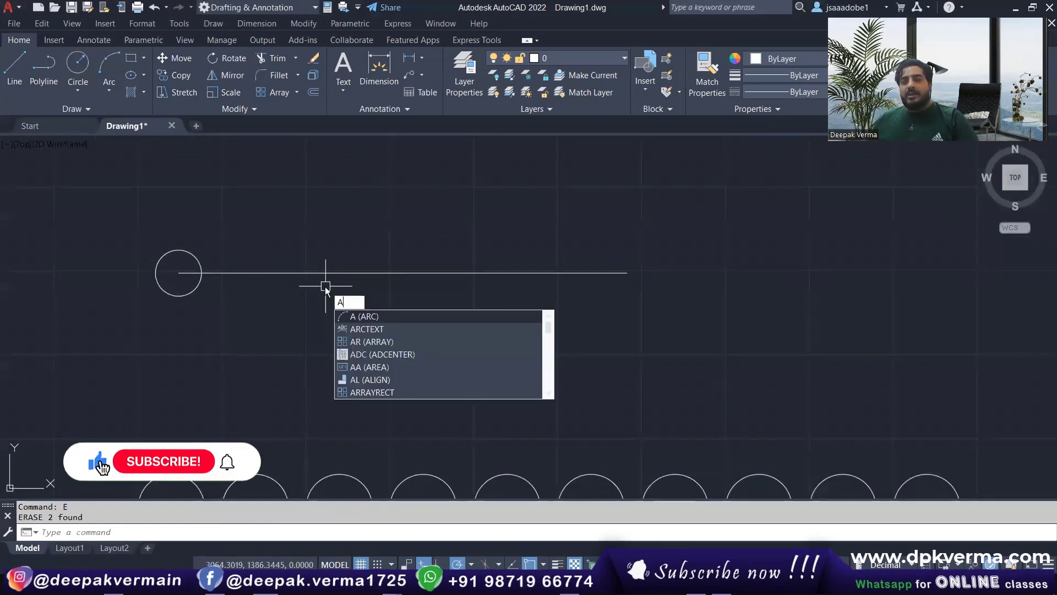
Copy the circle as an 8-item array fitted from its centre to the line's end.
key(Escape)
text(o)
key(Return)
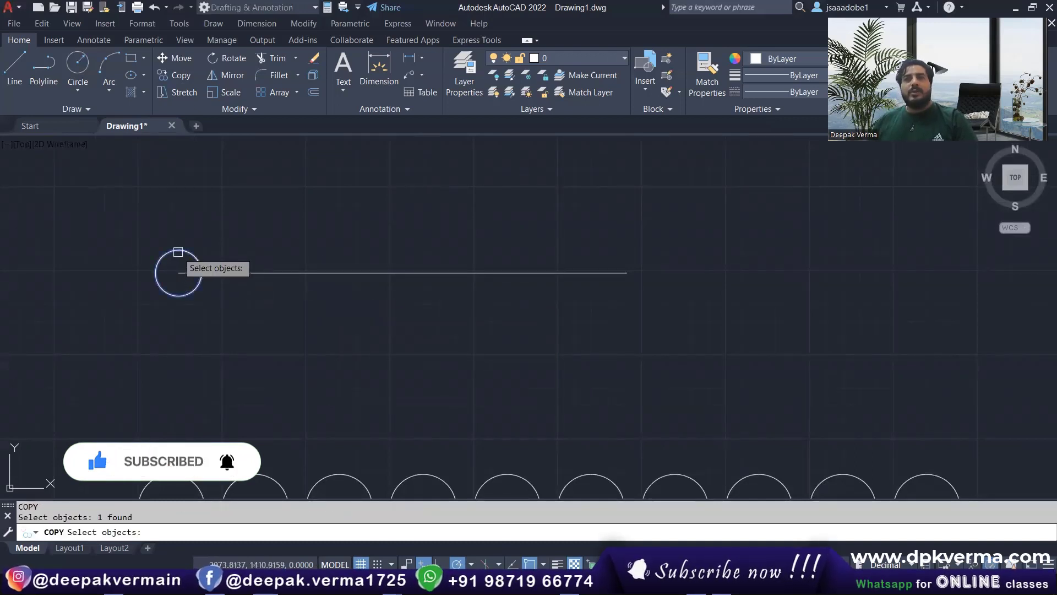
key(Return)
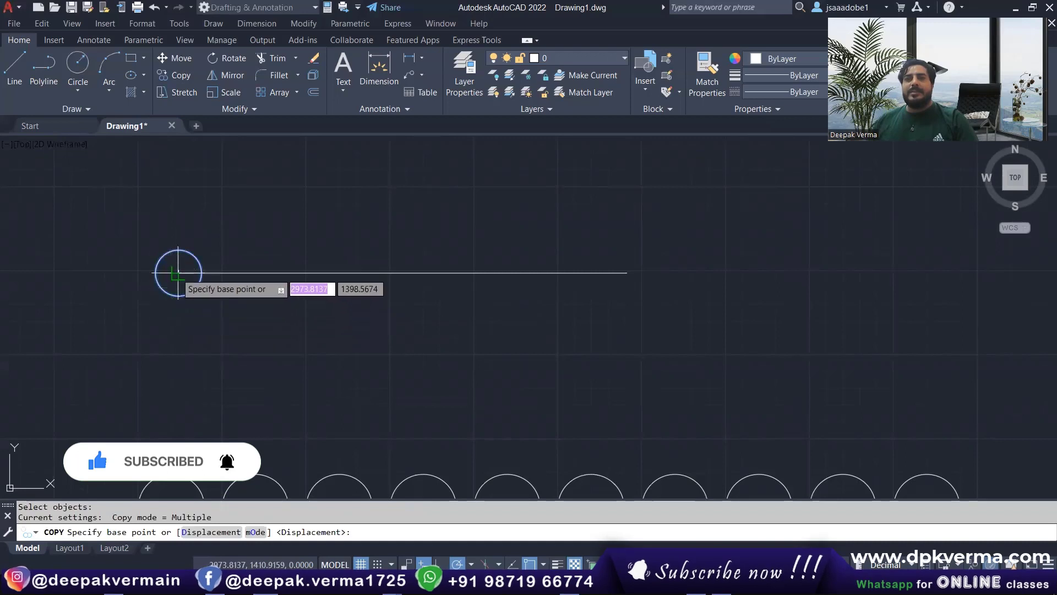
click(178, 272)
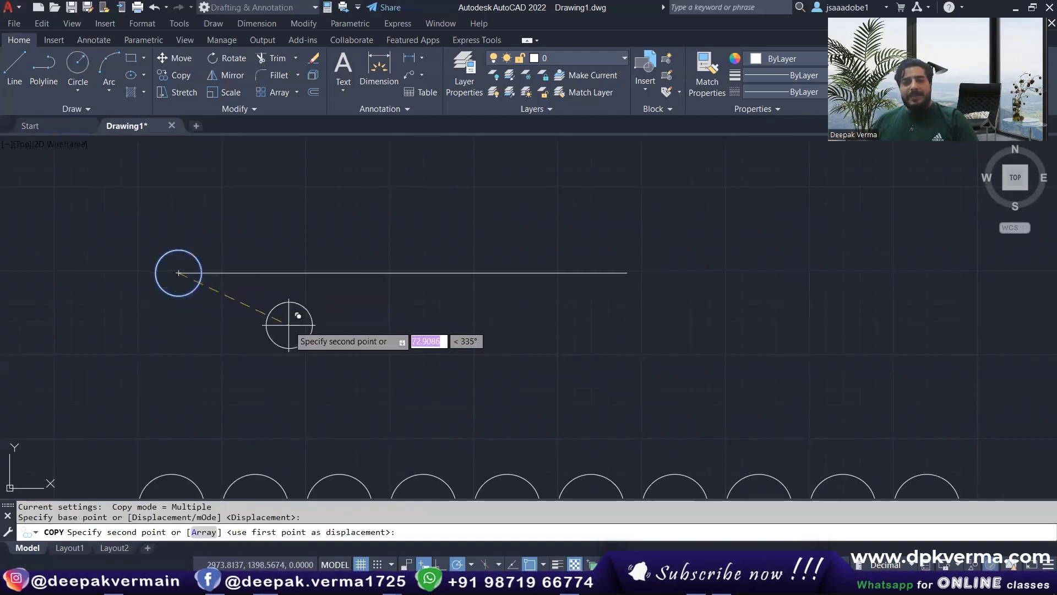
text(A)
key(Return)
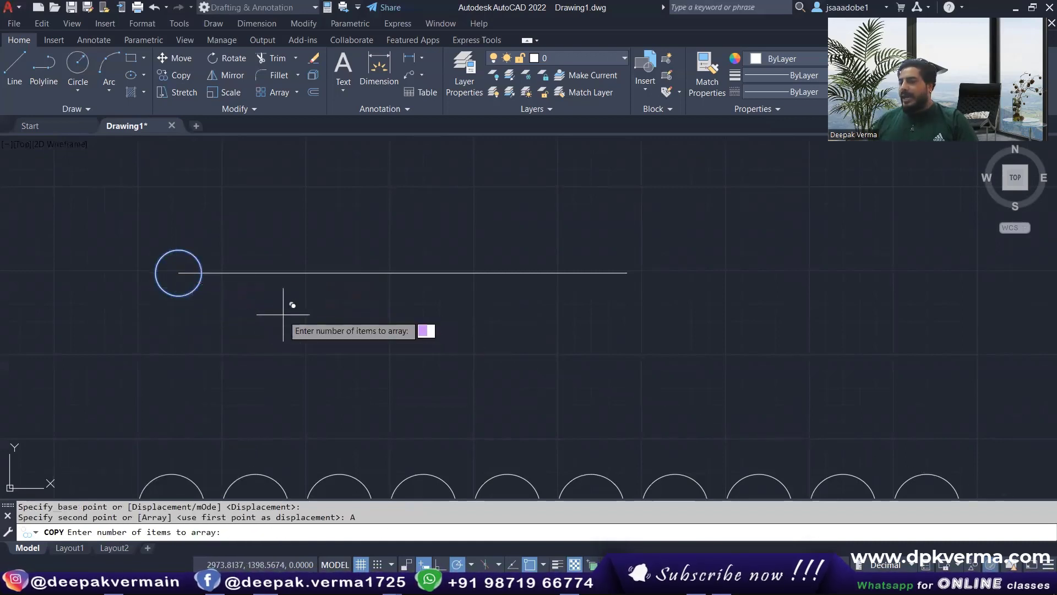
text(8)
key(Return)
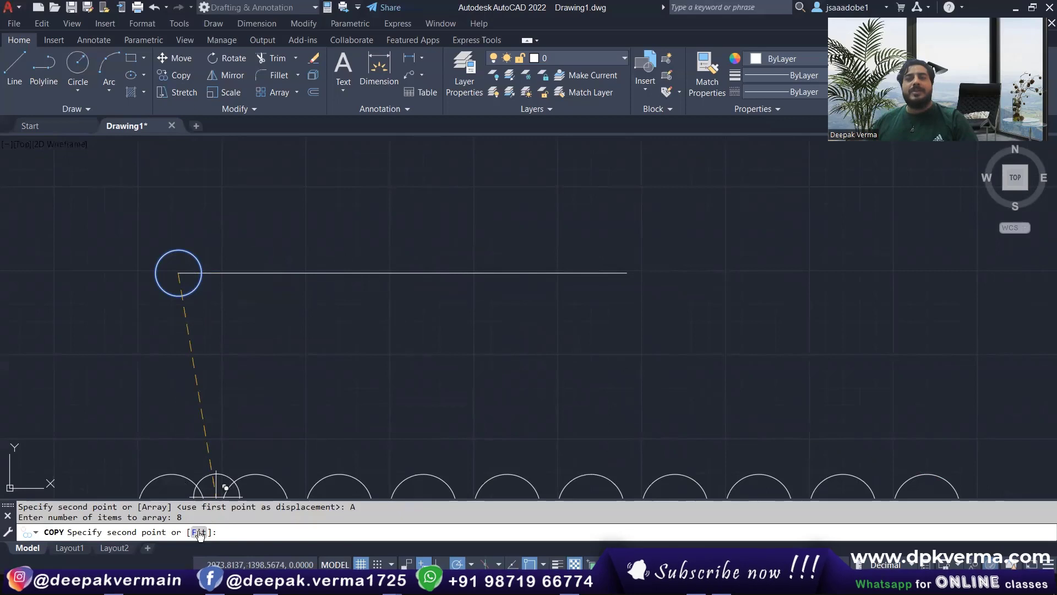
click(199, 532)
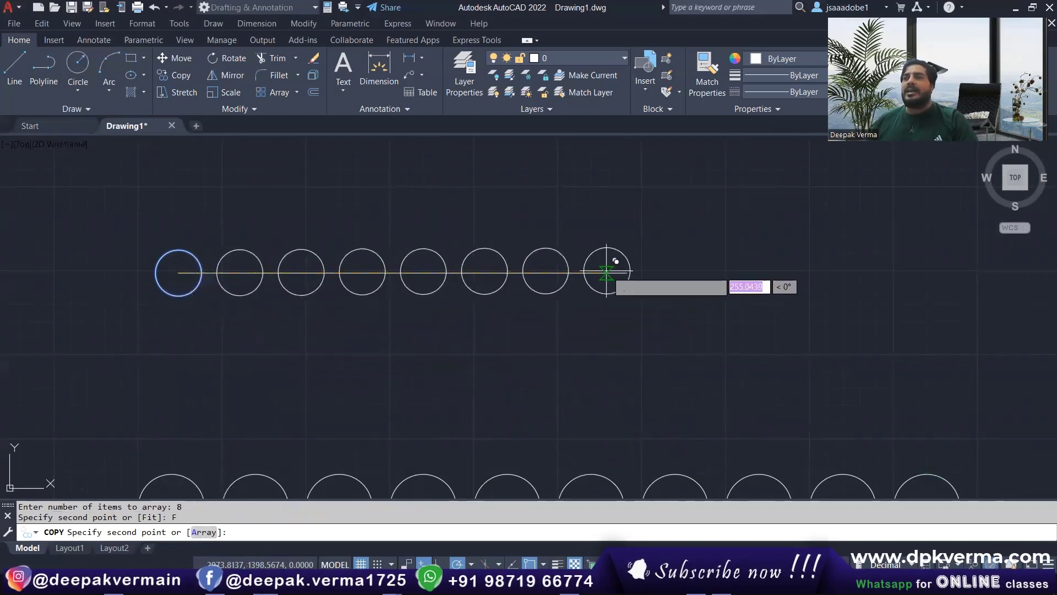
click(627, 273)
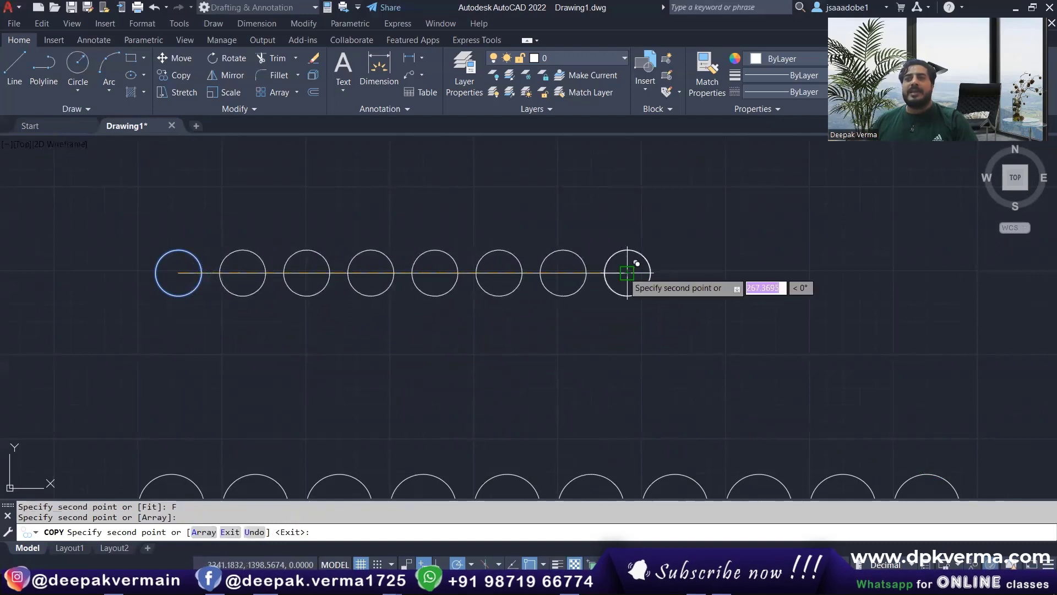
key(Escape)
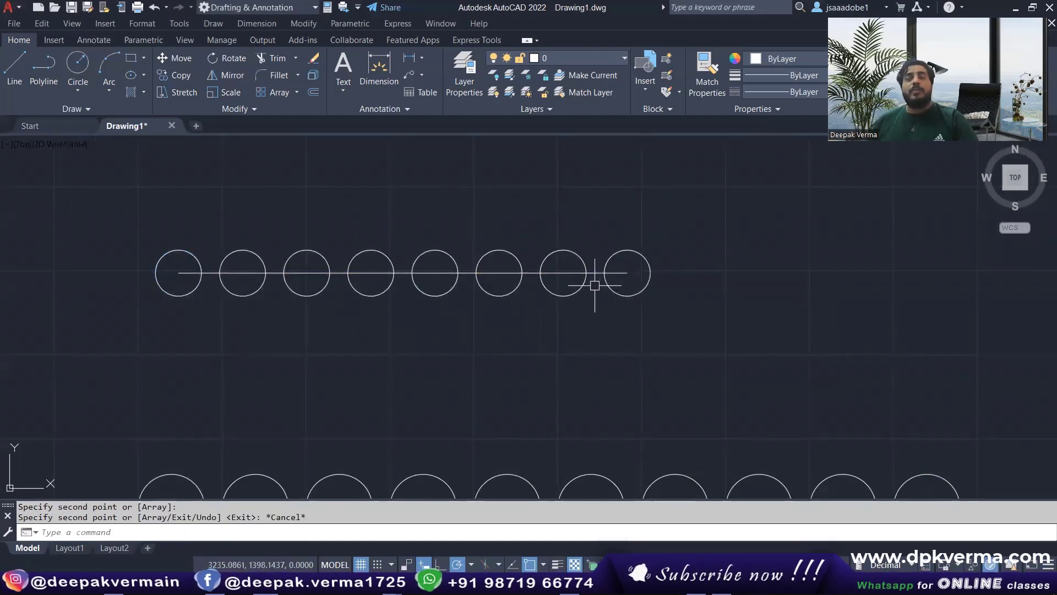
scroll(594, 285, down, 2)
Bring the rectangle into view and pick its left edge.
middle_drag(543, 220, 532, 346)
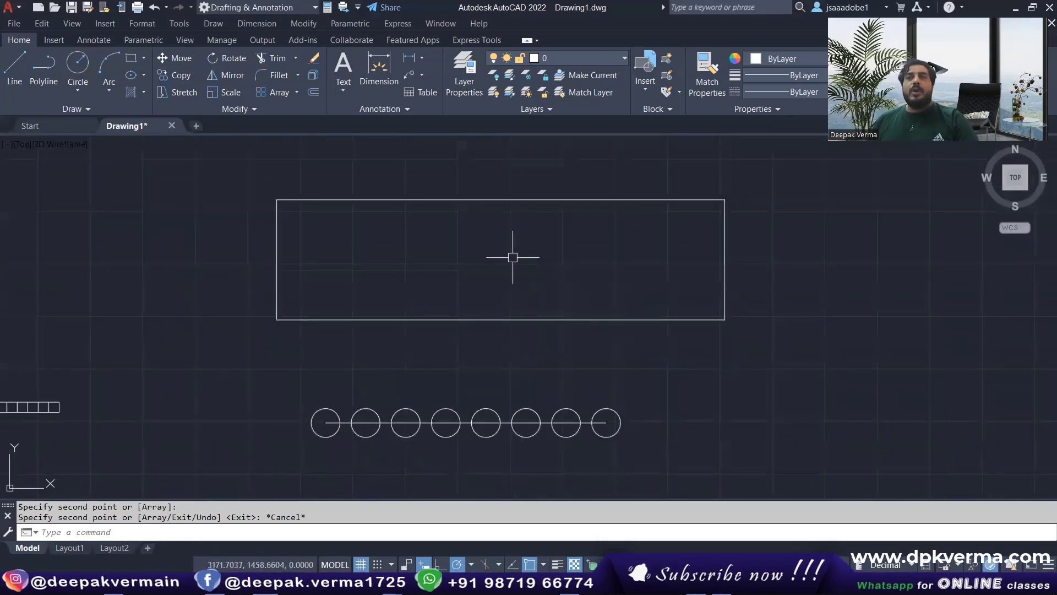
middle_drag(495, 232, 435, 240)
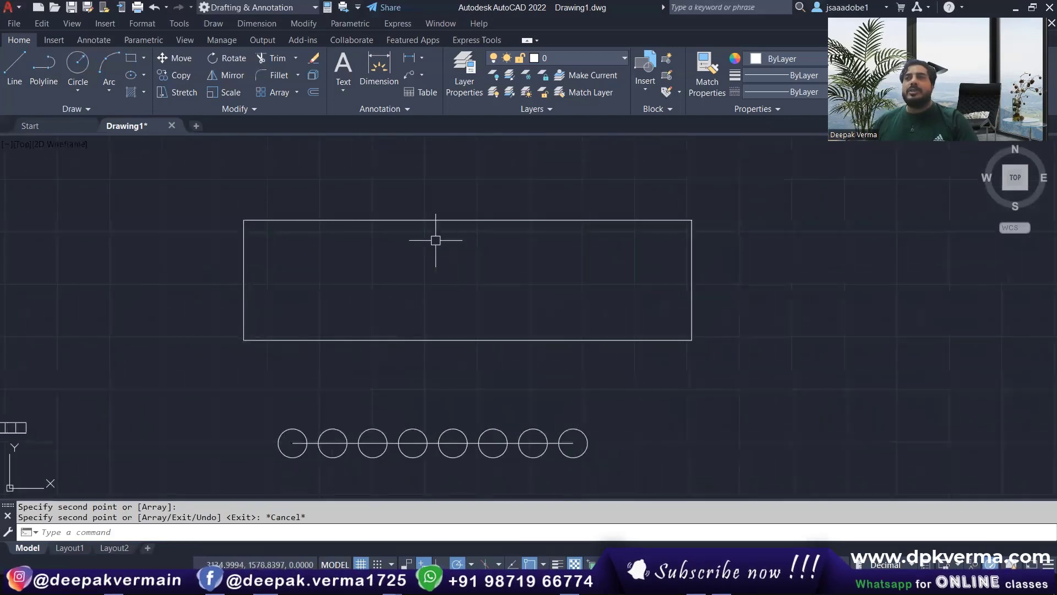
click(242, 269)
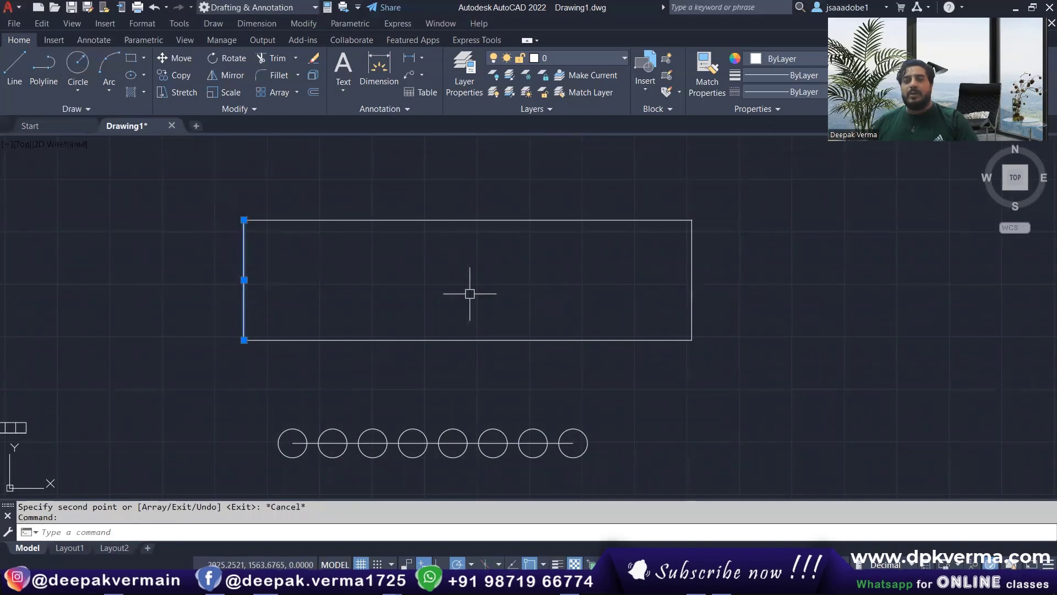
key(Escape)
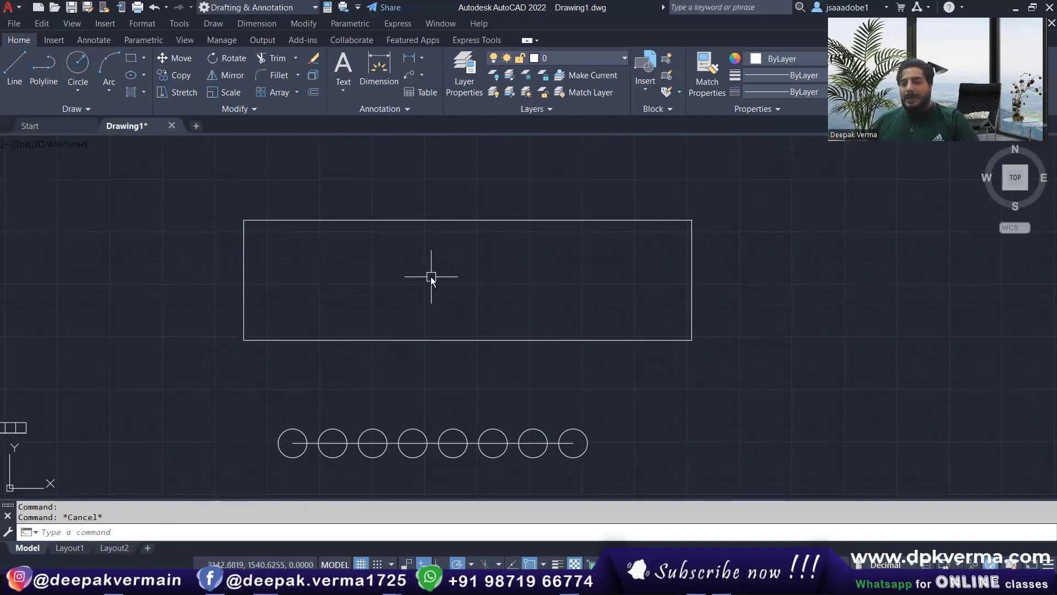
Copy the left edge as a 10-item array fitted to the rectangle's right corner.
text(CO)
key(Return)
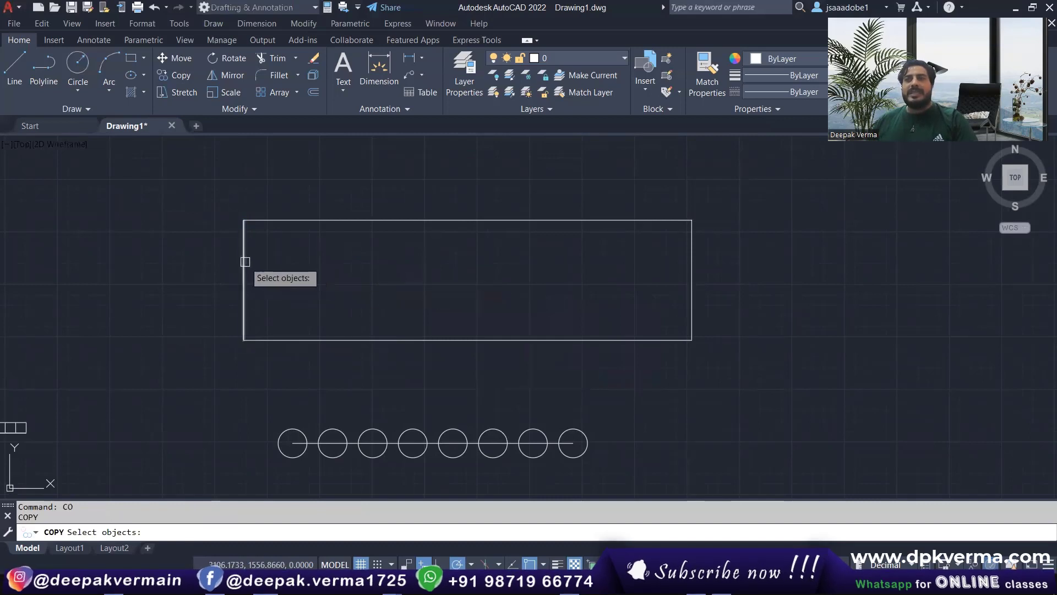
key(Return)
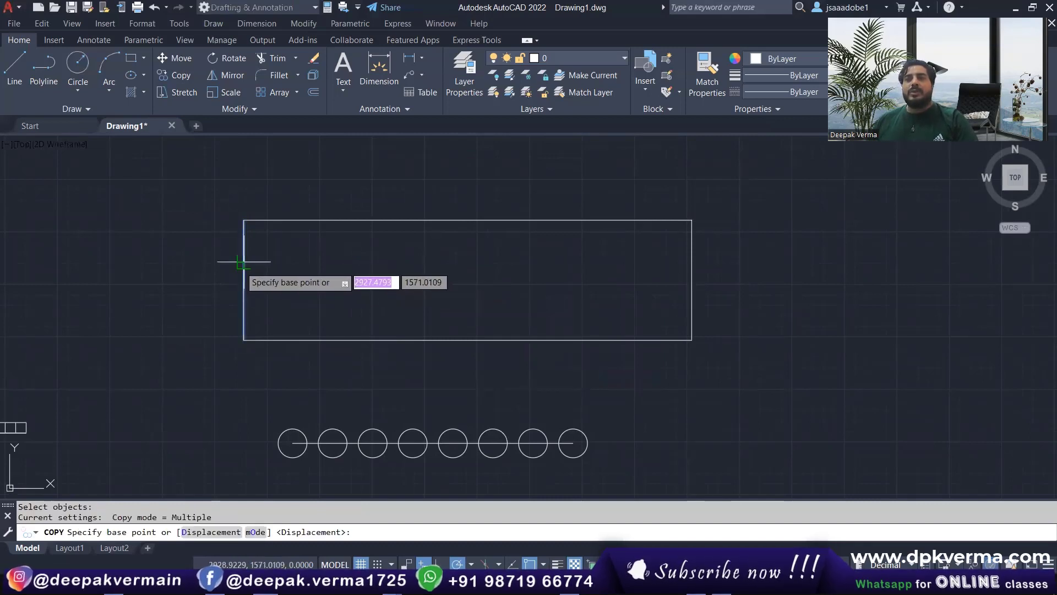
click(244, 339)
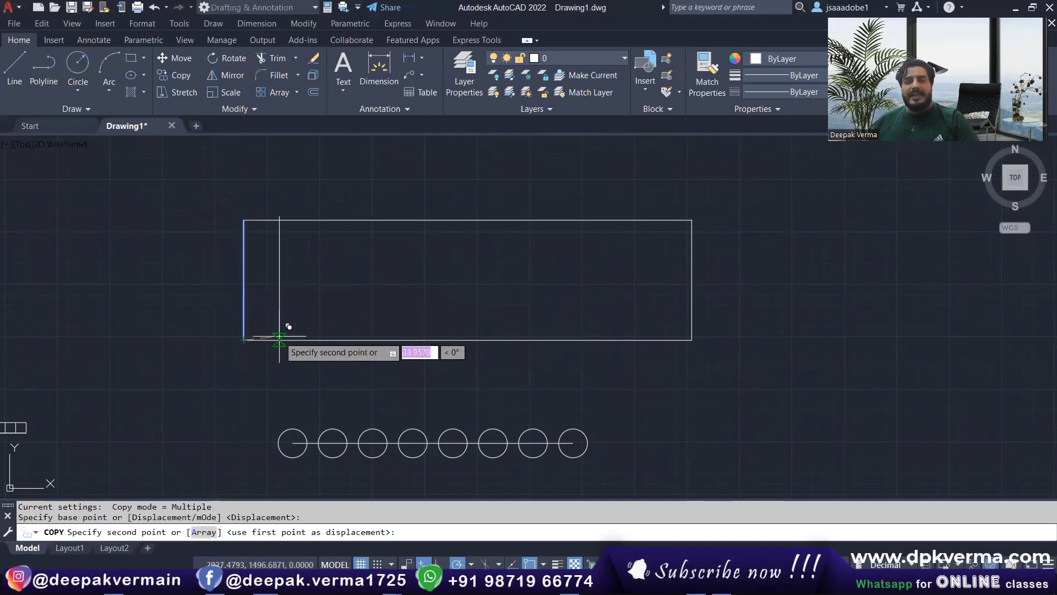
text(A)
key(Return)
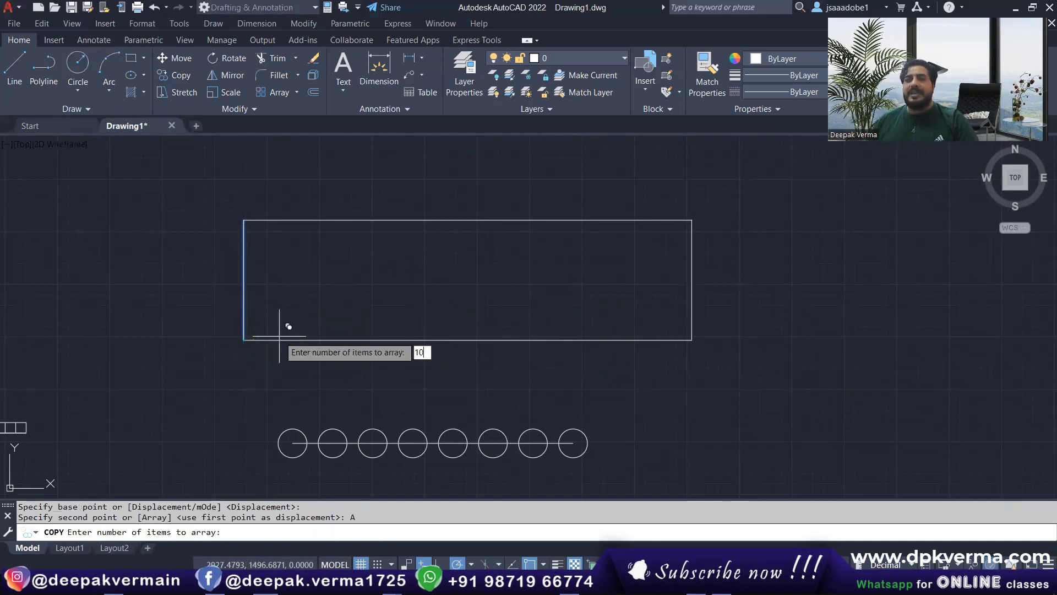
key(Return)
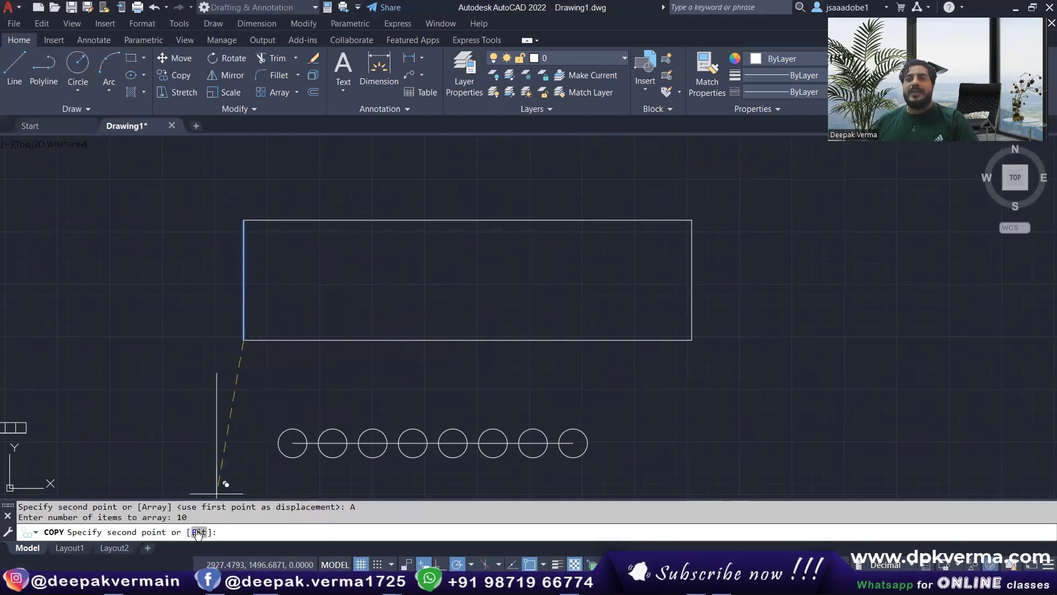
click(197, 532)
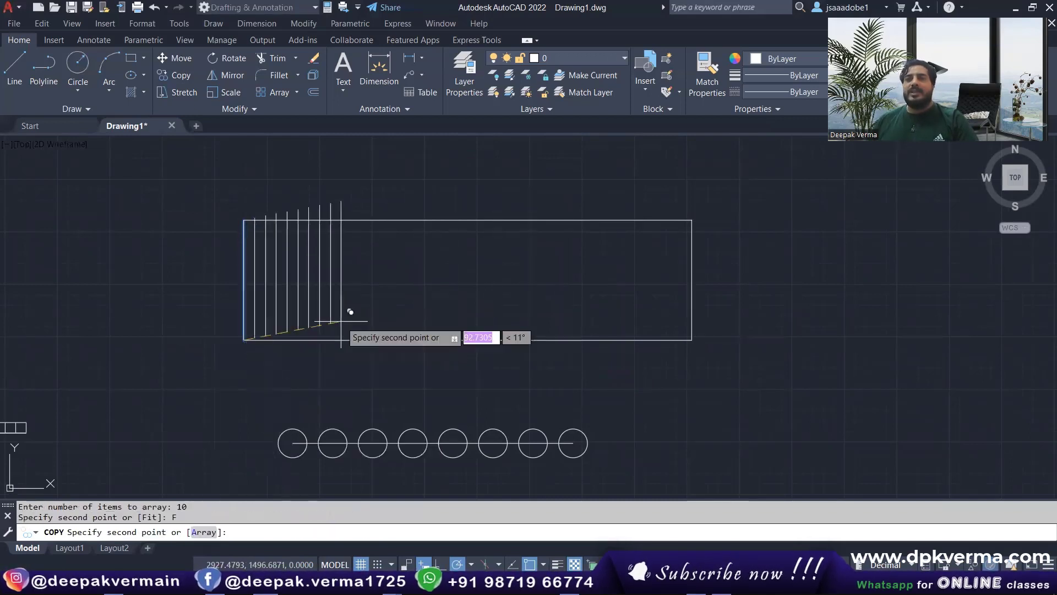
click(691, 340)
key(Escape)
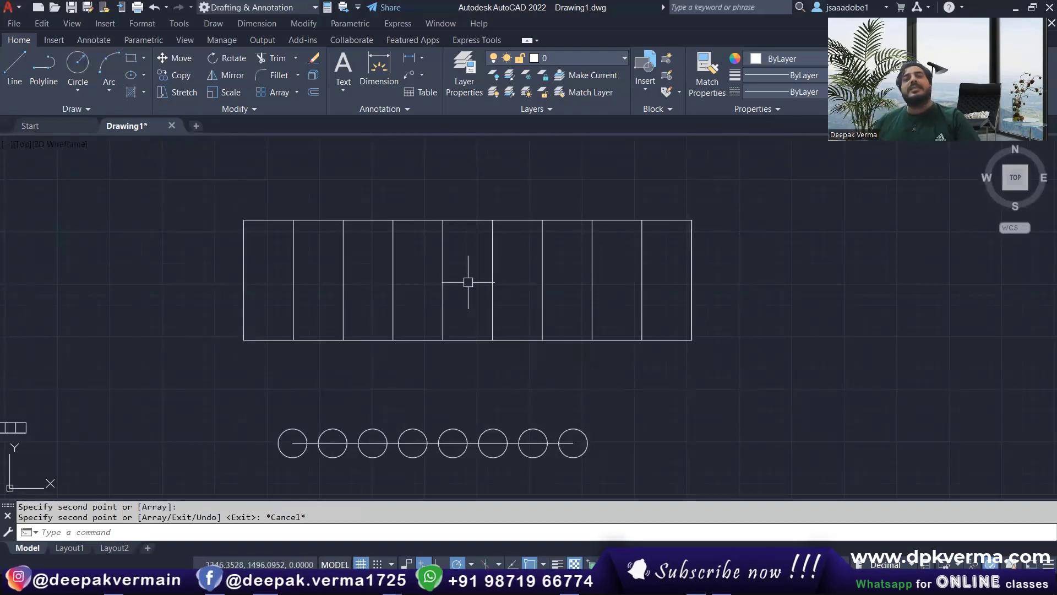
Frame the divided rectangle and crossing-select its vertical lines and bottom edge.
scroll(468, 281, down, 2)
middle_drag(491, 274, 551, 260)
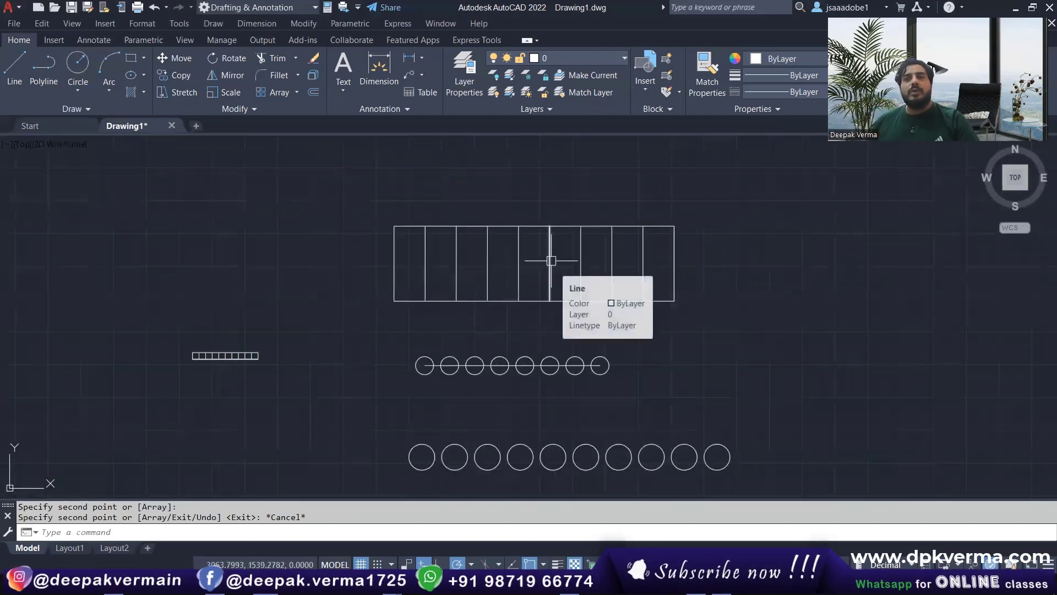
scroll(187, 385, up, 4)
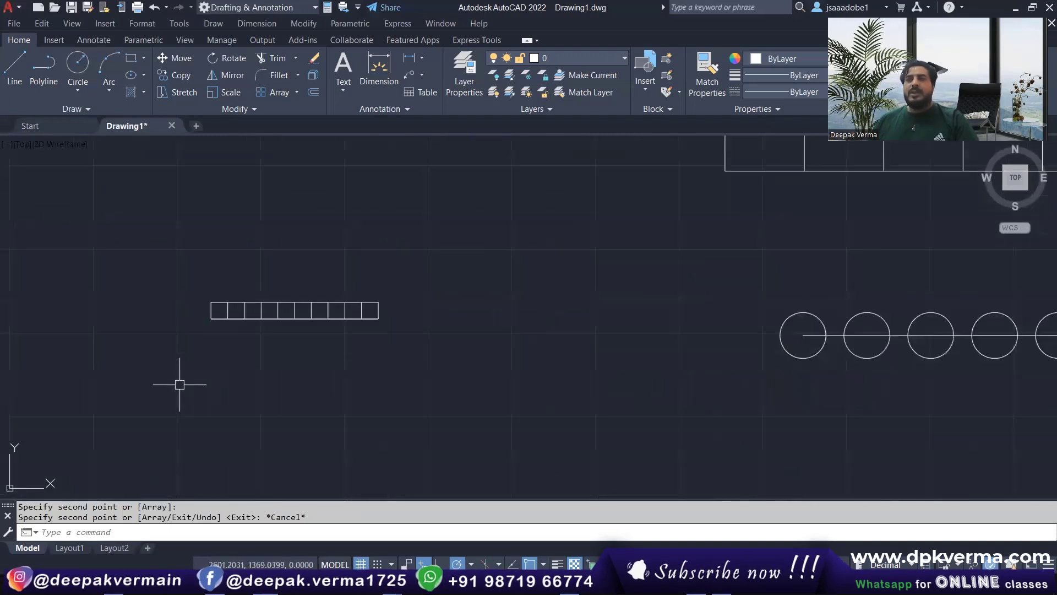
scroll(226, 373, up, 2)
scroll(302, 280, up, 2)
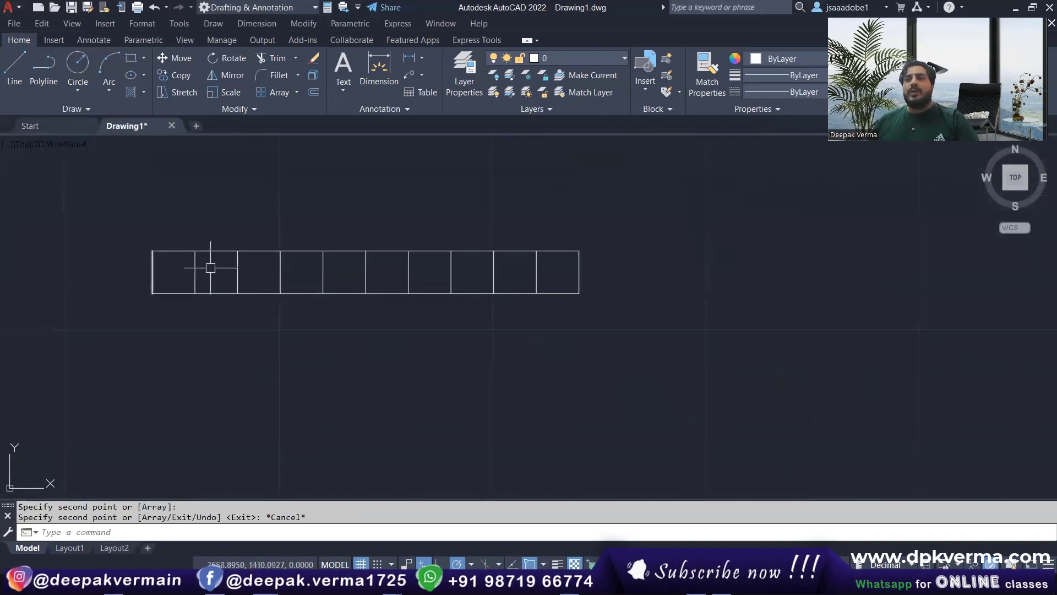
mouse_move(272, 421)
middle_down()
mouse_move(286, 361)
mouse_move(266, 378)
middle_up()
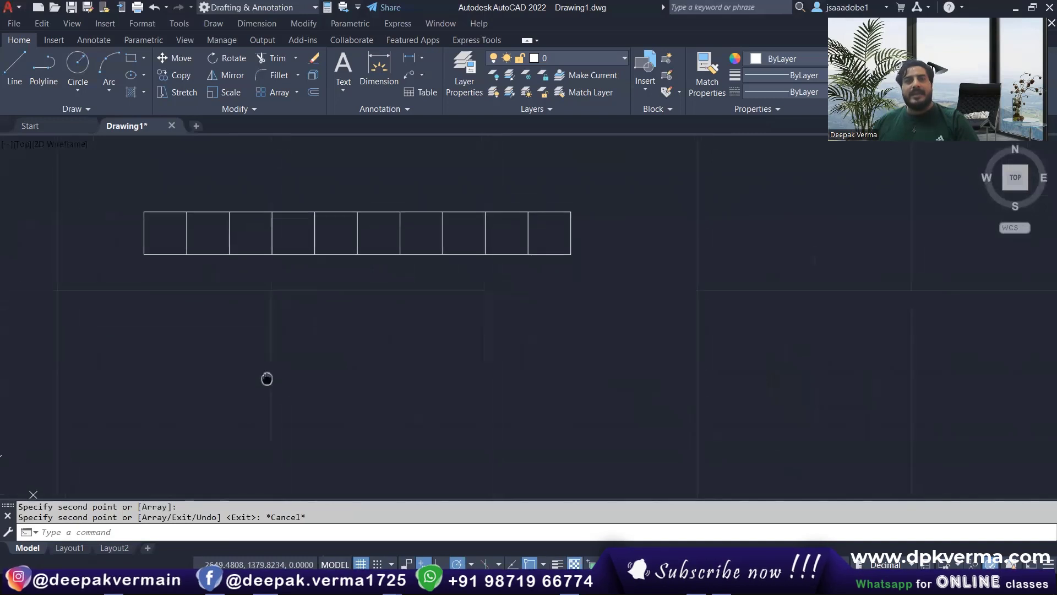
mouse_move(354, 359)
middle_down()
mouse_move(391, 356)
mouse_move(405, 372)
middle_up()
click(647, 388)
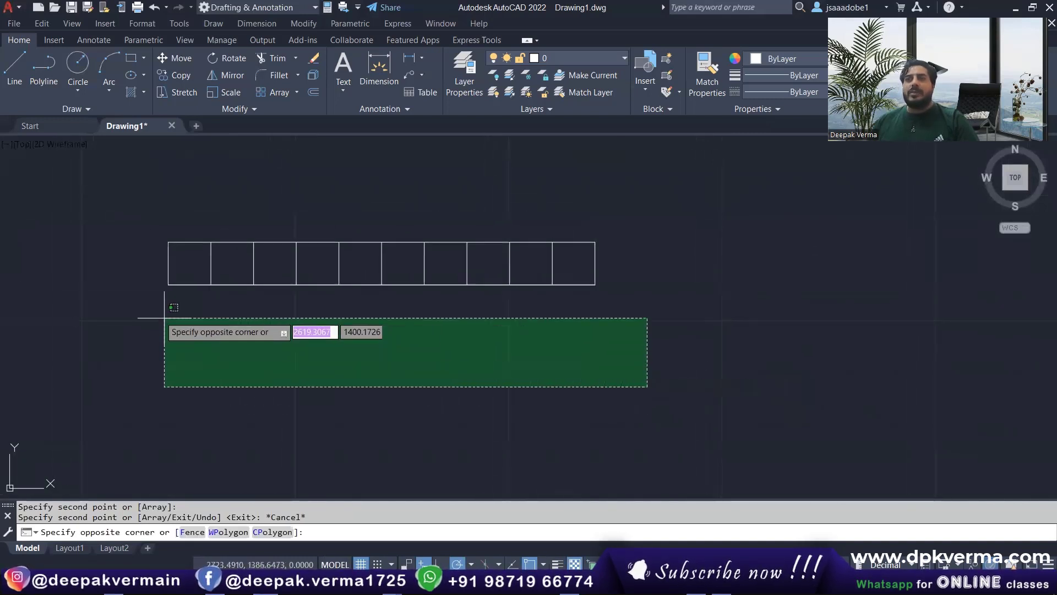
click(81, 264)
text(CO)
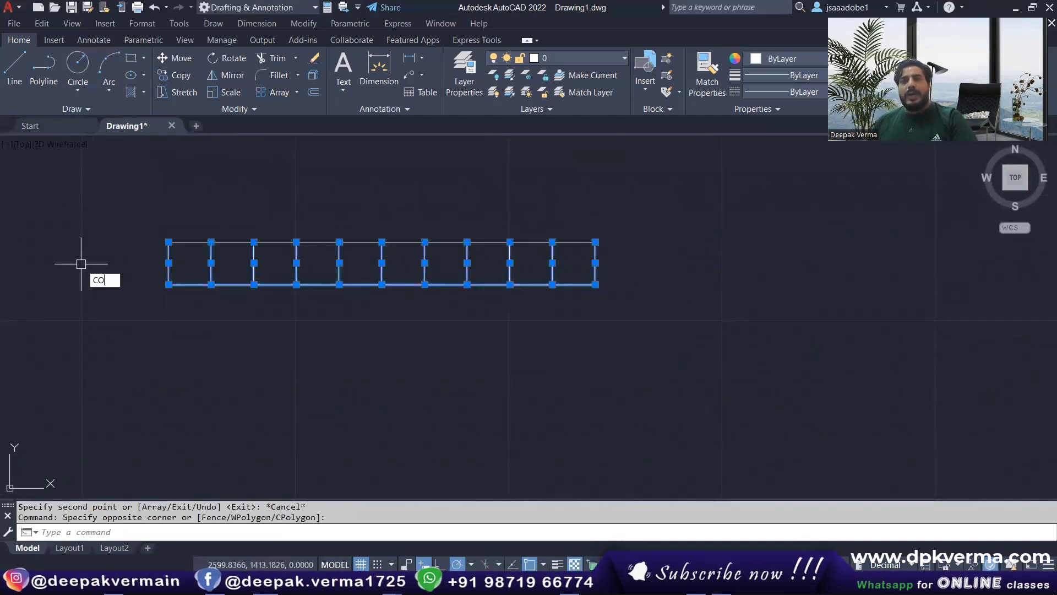
Copy the selection three times straight down, one row height apart.
key(Return)
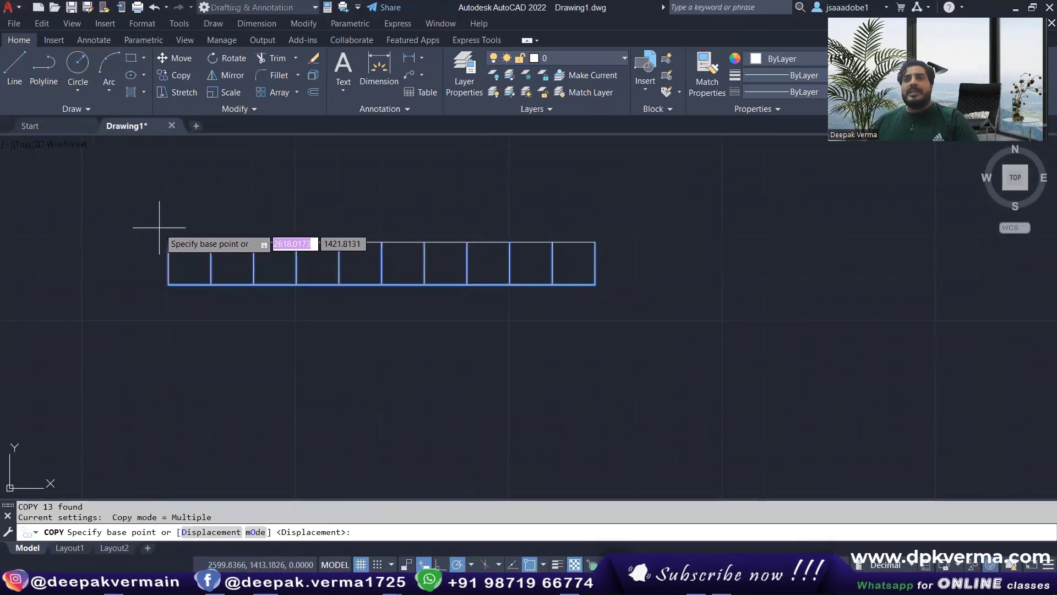
click(168, 241)
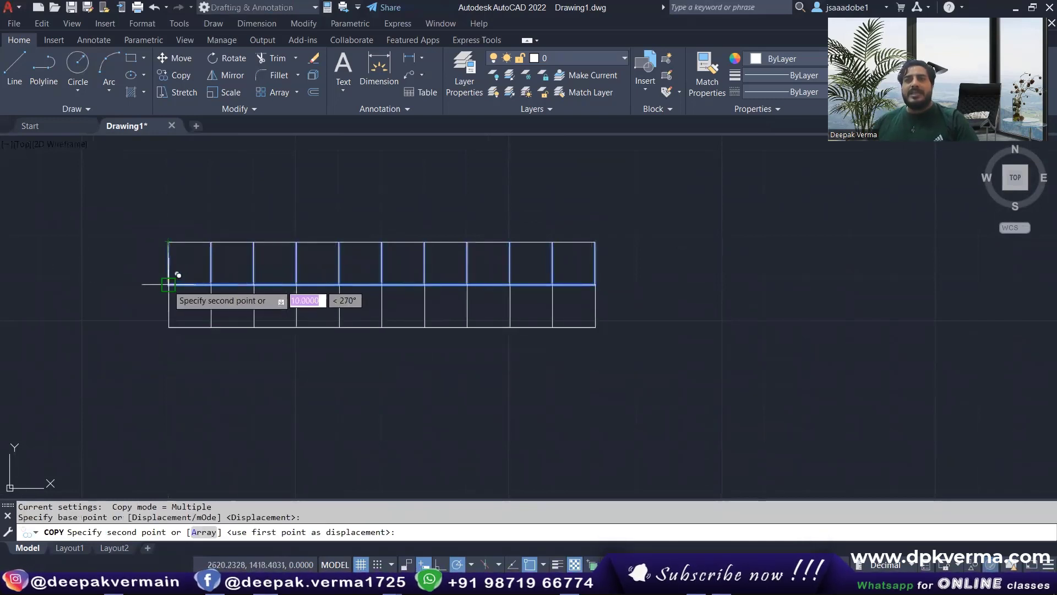
click(169, 284)
click(168, 327)
click(169, 370)
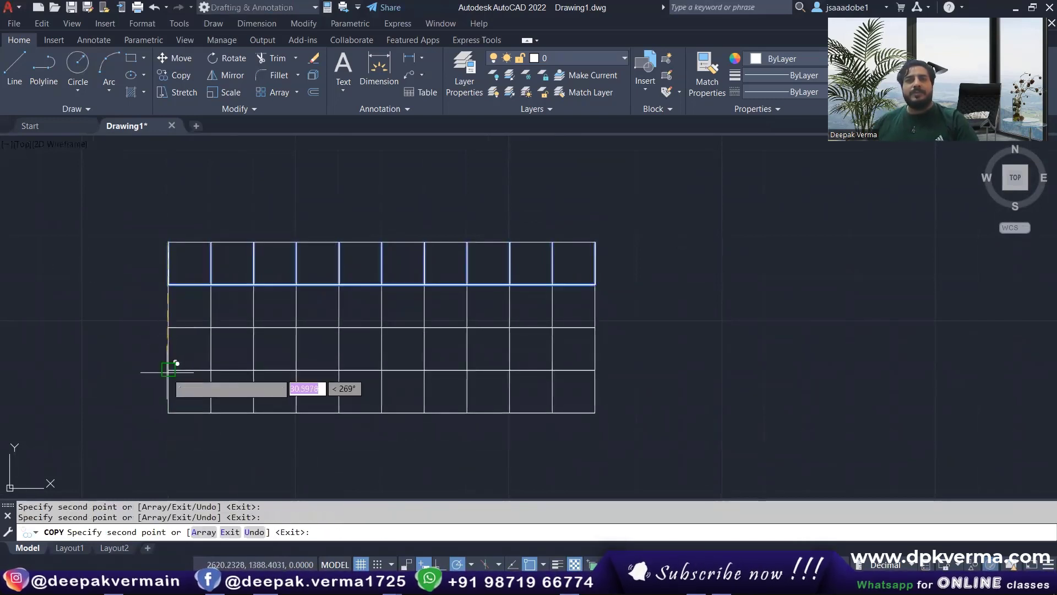
middle_drag(168, 374, 162, 315)
key(Escape)
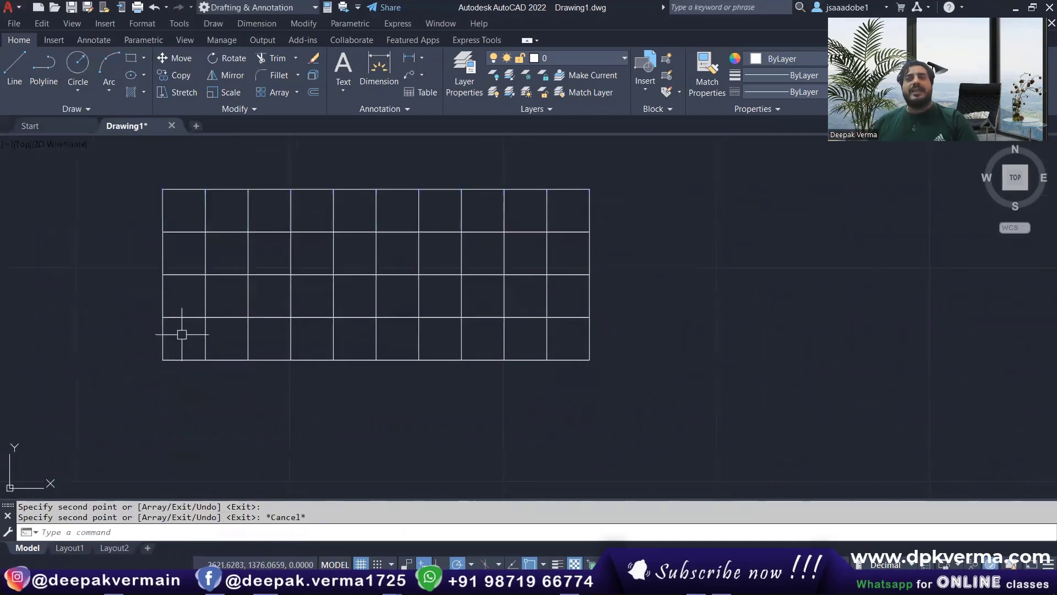
Copy the grid's bottom row as a 5-item array stacked directly below it.
click(696, 417)
click(121, 344)
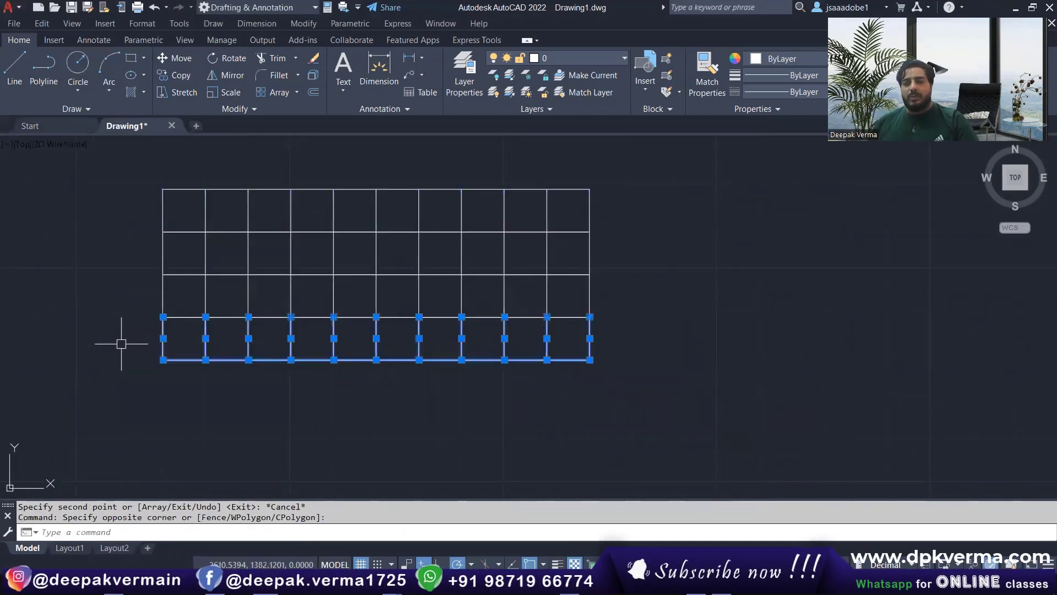
text(Co)
key(Return)
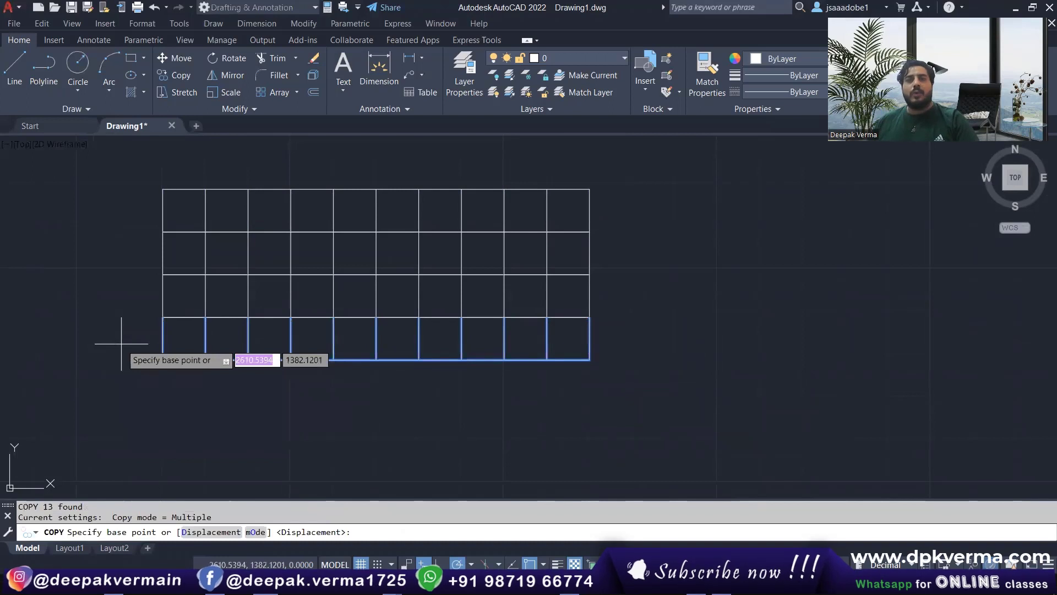
click(163, 318)
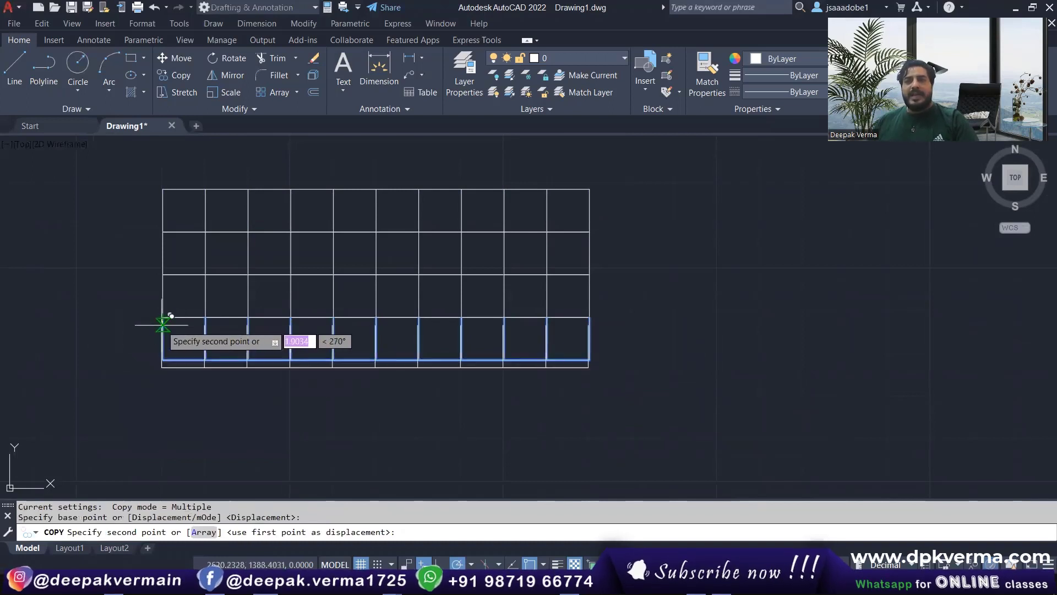
click(202, 531)
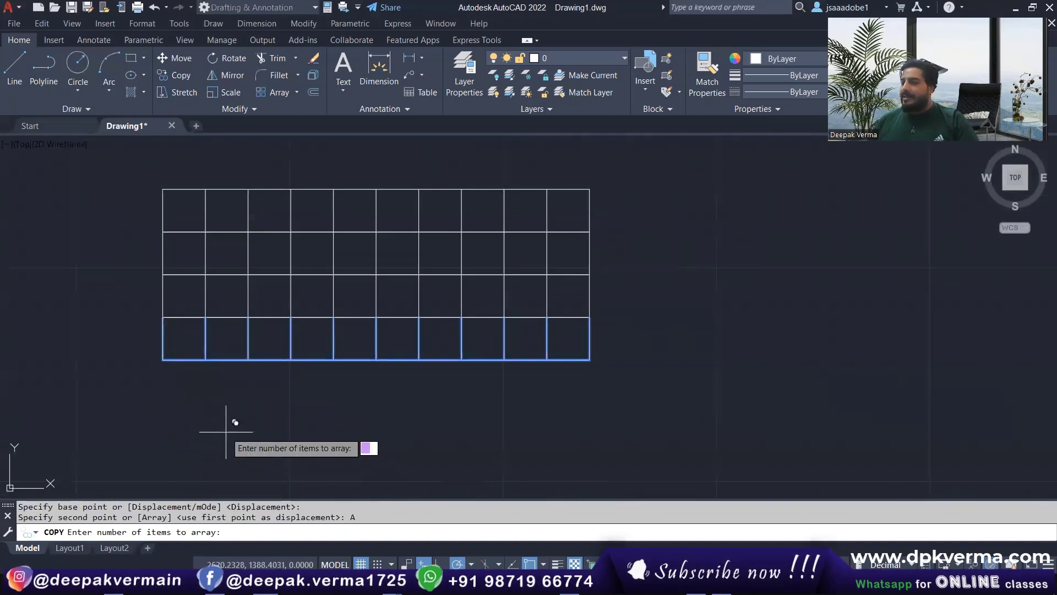
text(5)
key(Return)
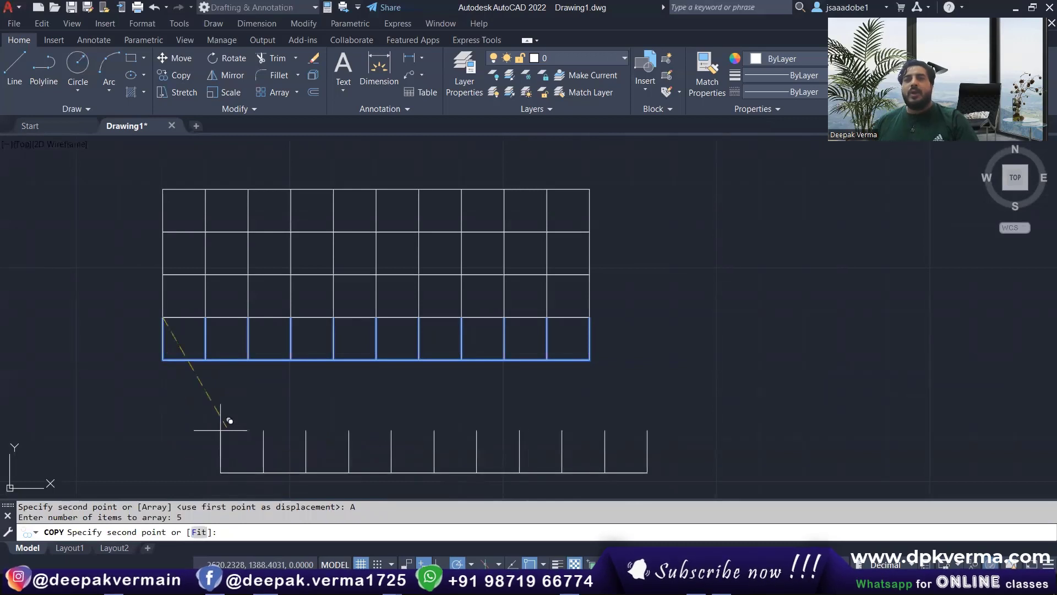
scroll(157, 331, down, 2)
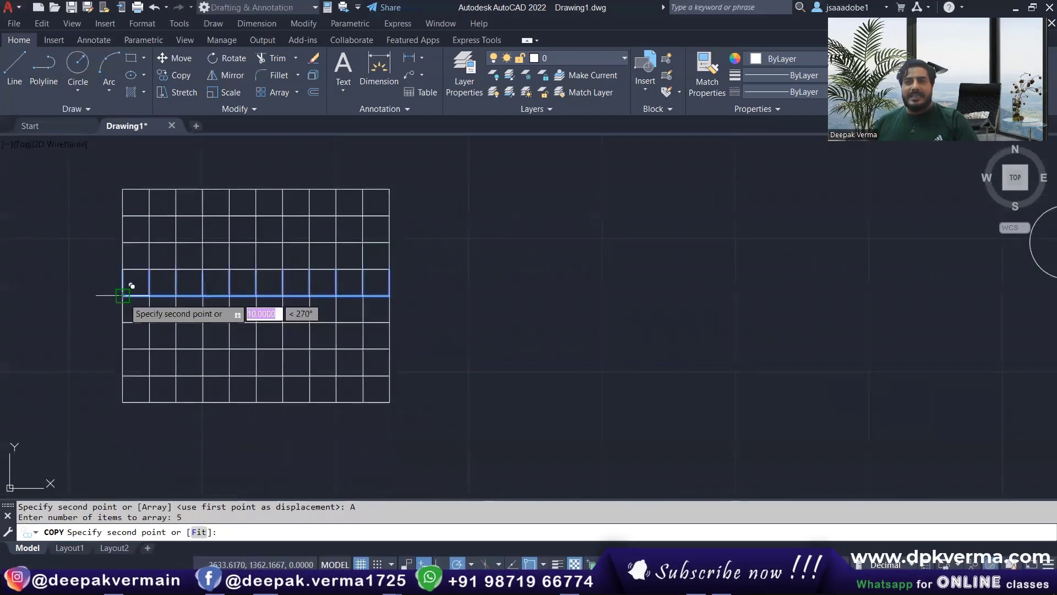
scroll(122, 320, down, 2)
middle_drag(122, 320, 146, 246)
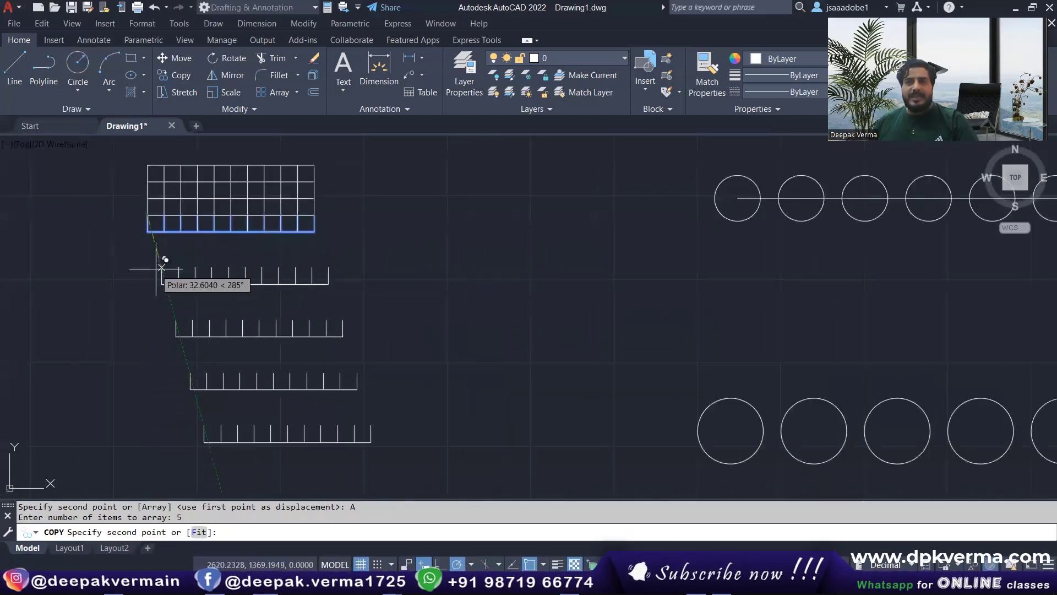
click(148, 231)
key(Escape)
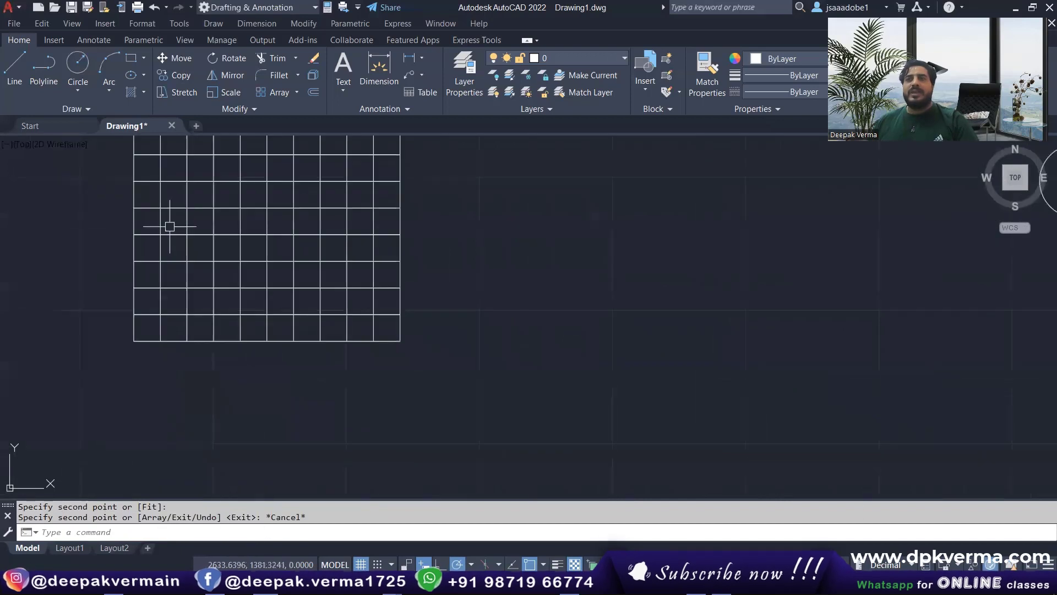
scroll(170, 226, up, 2)
scroll(215, 324, down, 2)
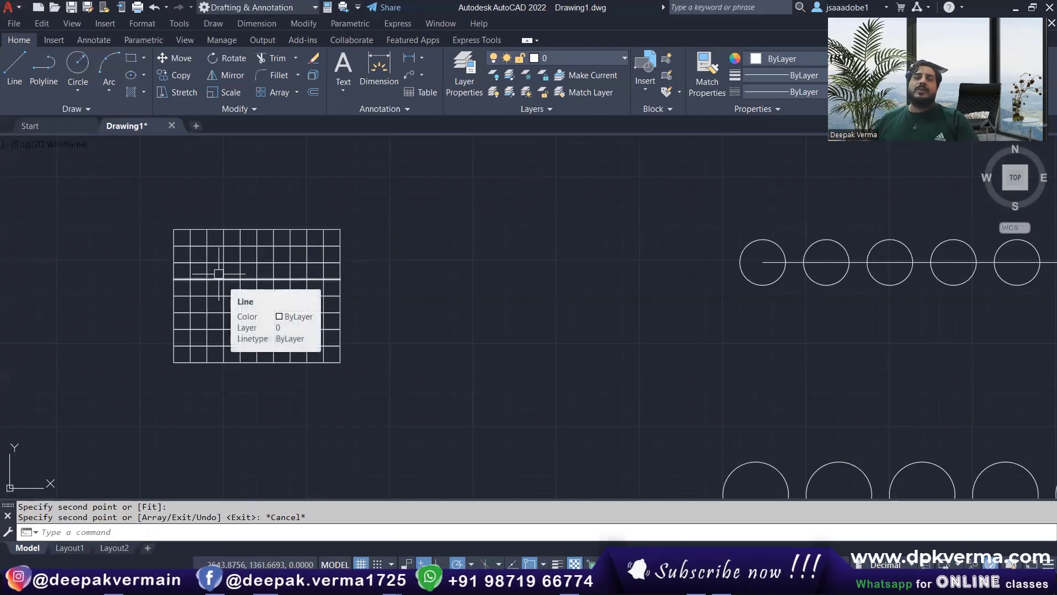
scroll(219, 273, down, 2)
scroll(220, 275, down, 1)
scroll(251, 291, down, 2)
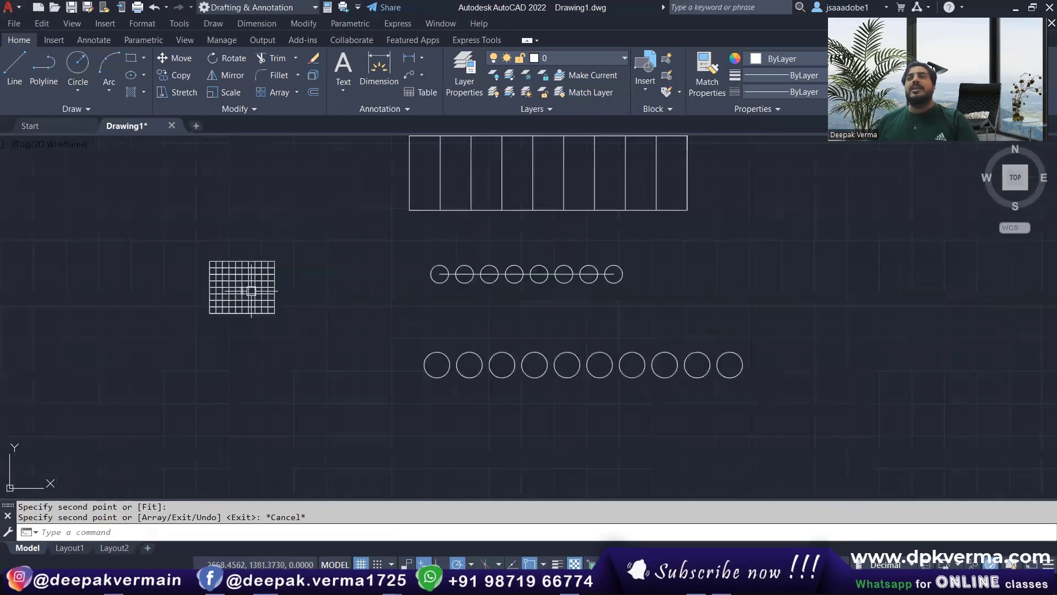
middle_drag(271, 292, 278, 338)
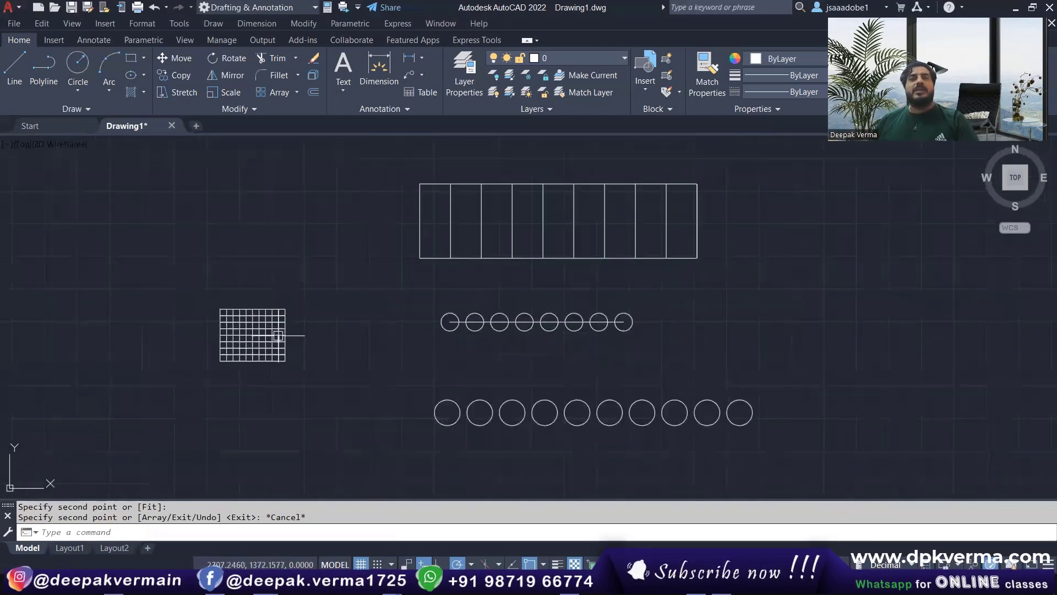